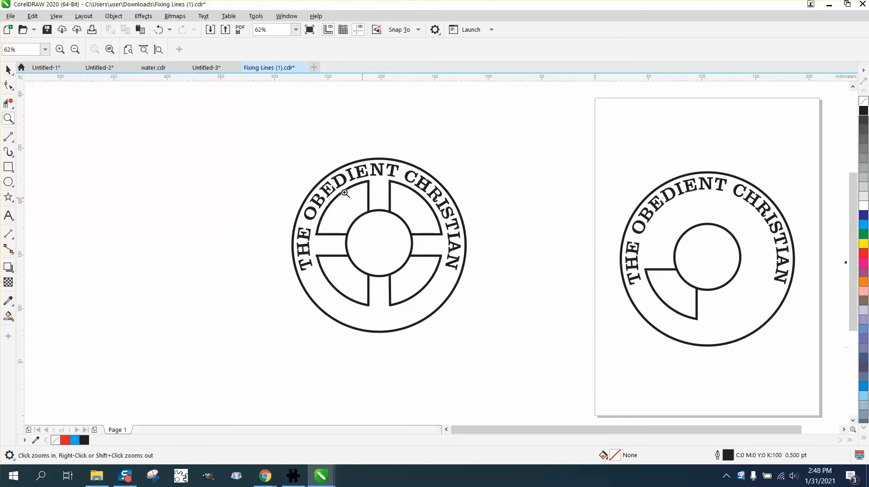
Step: Undo the last few edits made to the circular emblem on the page
click(8, 69)
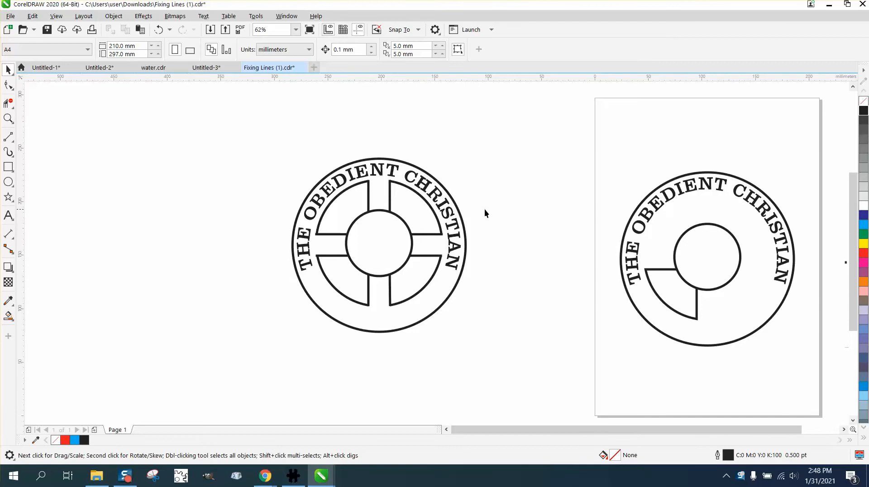
scroll(482, 209, down, 1)
drag(687, 278, 687, 281)
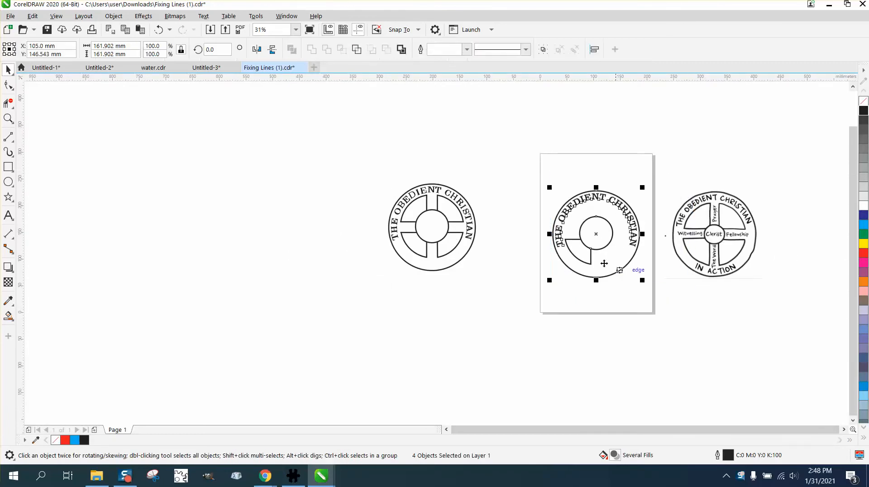
click(9, 119)
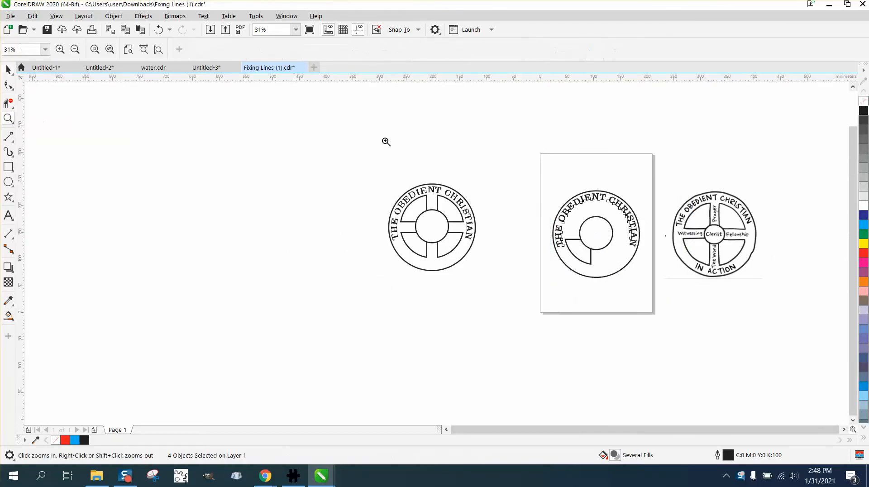
drag(544, 183, 690, 298)
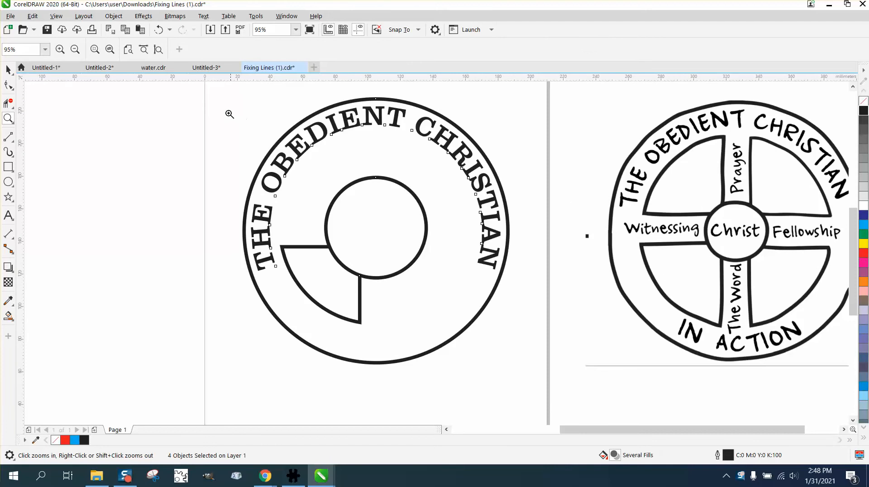
click(8, 69)
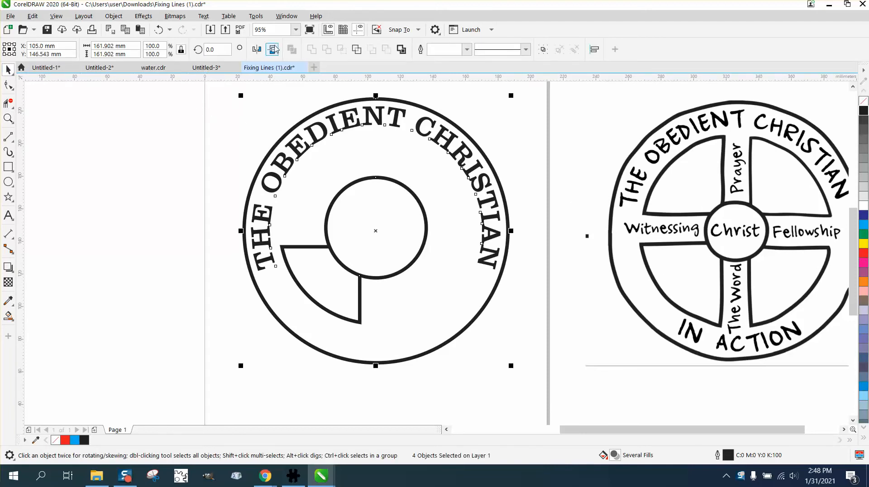
click(158, 32)
click(159, 34)
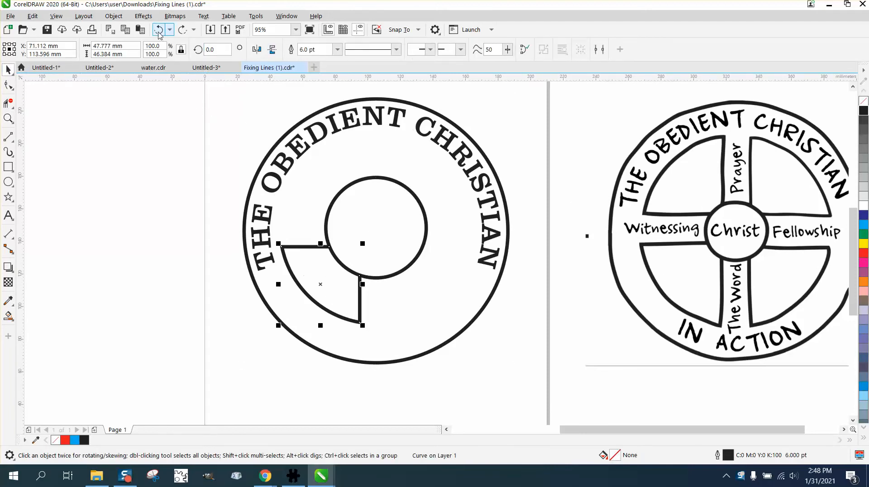
click(159, 34)
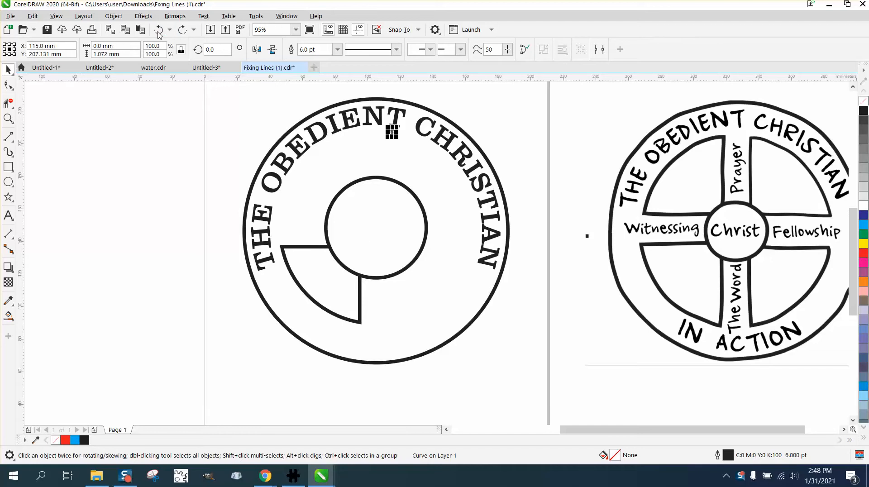
Step: Delete the tiny stray line below the T of OBEDIENT in the page's emblem
click(515, 98)
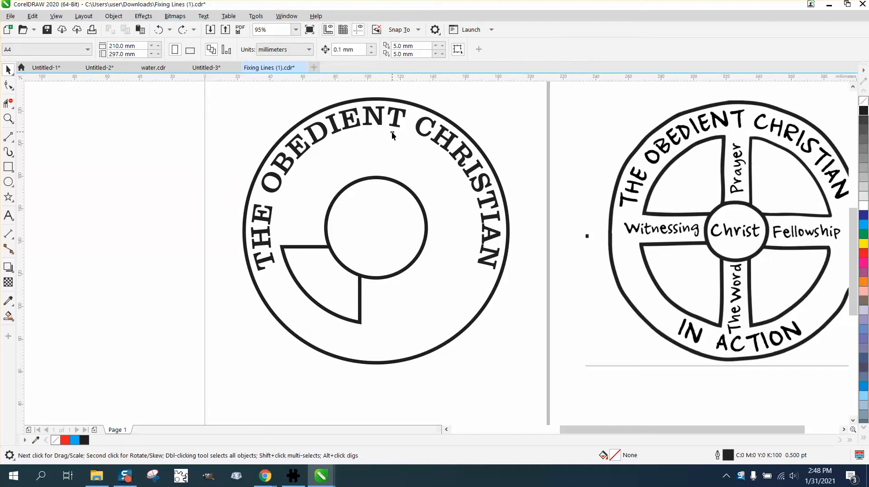
click(392, 133)
key(Delete)
Step: Set both the horizontal and vertical duplicate distances to 0 mm for the document
click(319, 246)
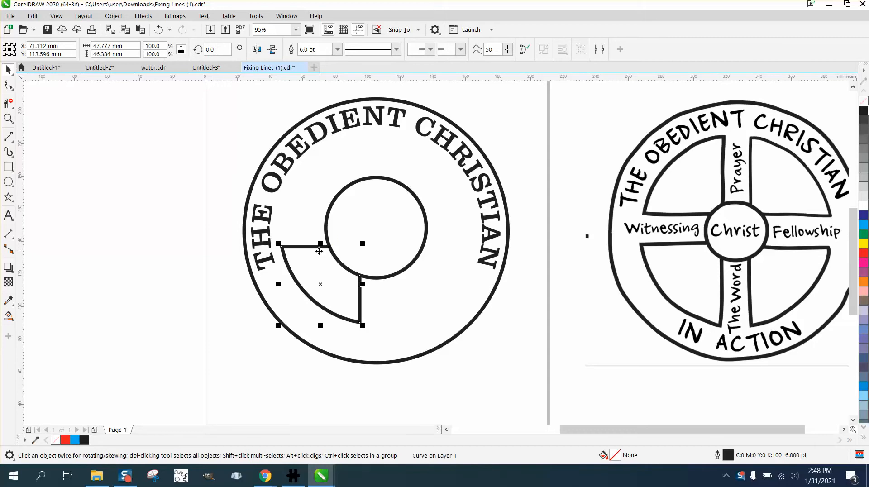
click(258, 116)
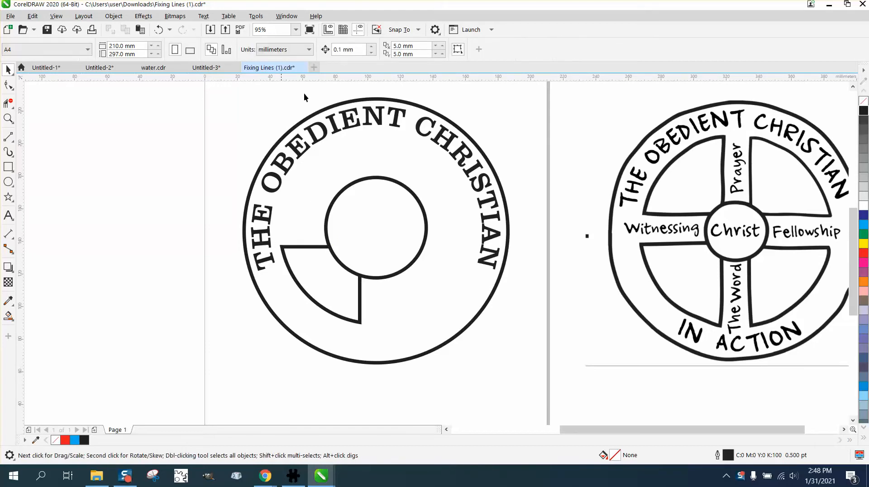
click(417, 46)
text(0)
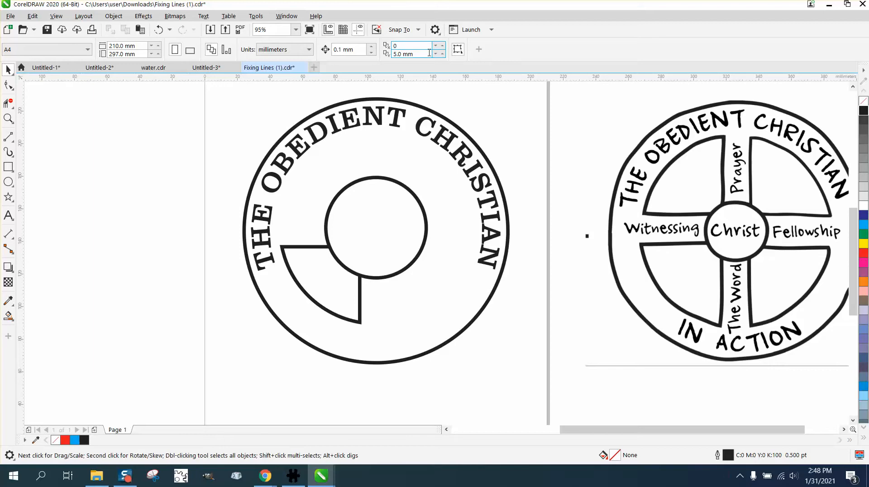
drag(418, 54, 376, 54)
text(0)
key(Return)
Step: Make three copies of the lower-left wedge, each rotated 90° further around the inner circle's centre
click(311, 248)
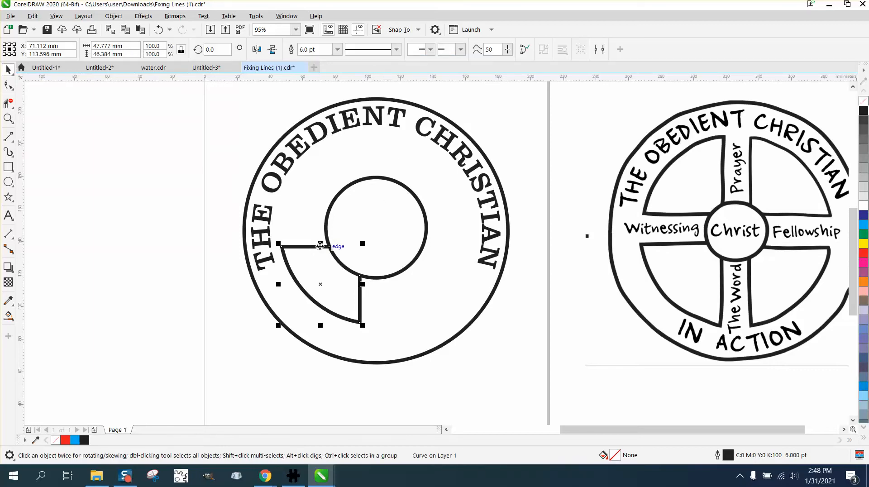
click(321, 283)
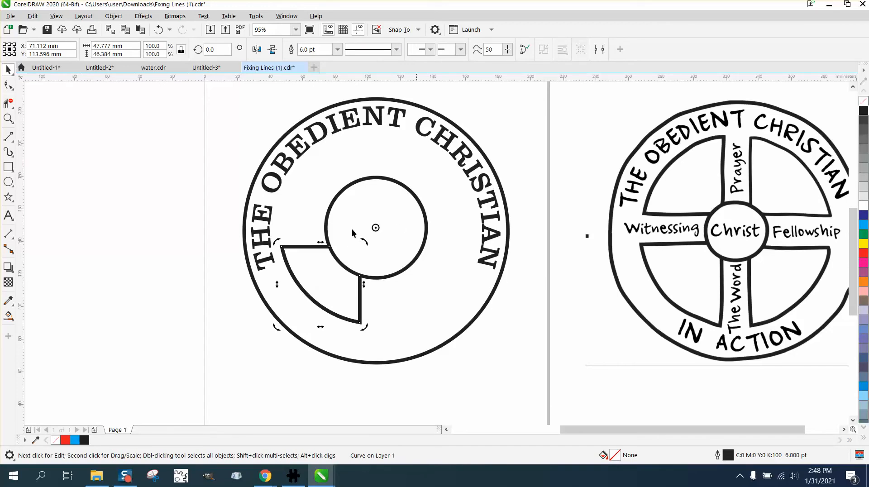
click(216, 49)
text(90)
key(Return)
key(ctrl+r)
key(ctrl+r)
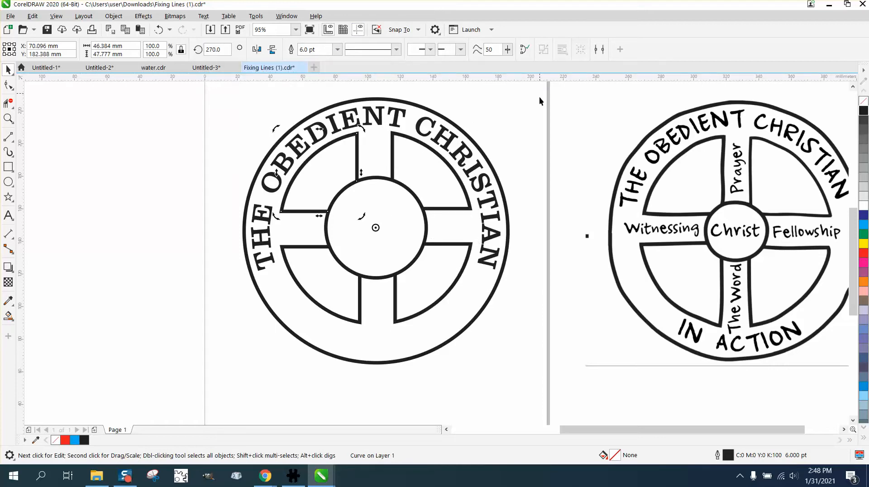
click(527, 123)
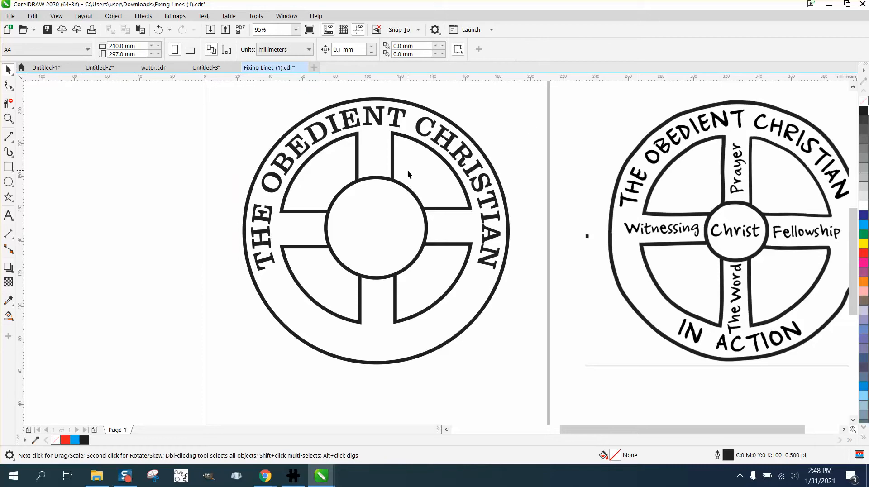
Step: Add a vertical guideline centred on the page and inspect the emblem's upper spoke against it
click(8, 118)
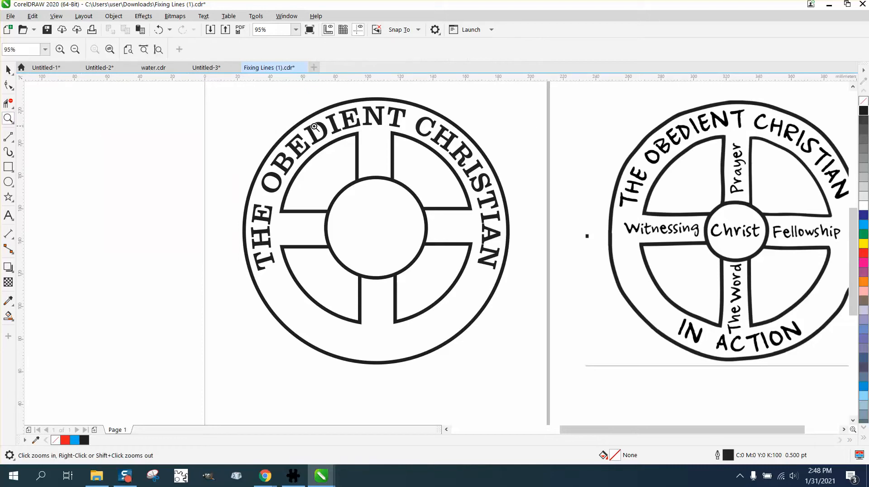
drag(346, 126, 427, 152)
scroll(119, 106, down, 3)
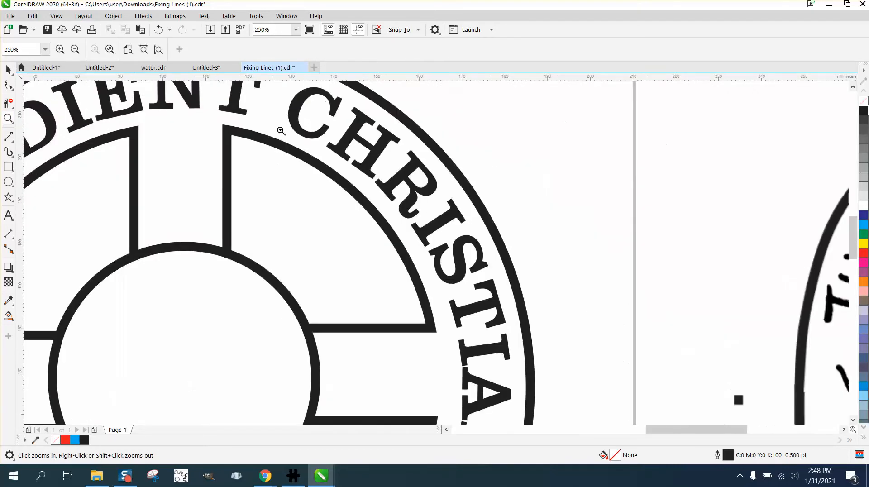
scroll(293, 135, down, 2)
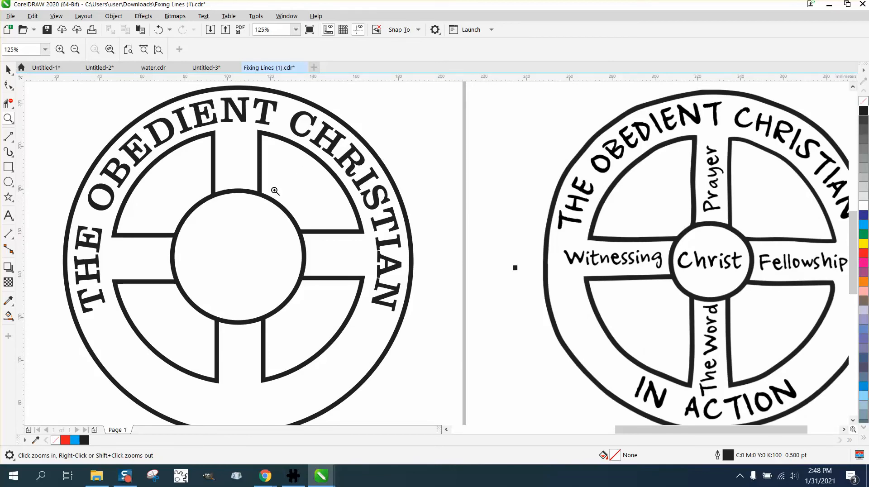
scroll(304, 194, down, 2)
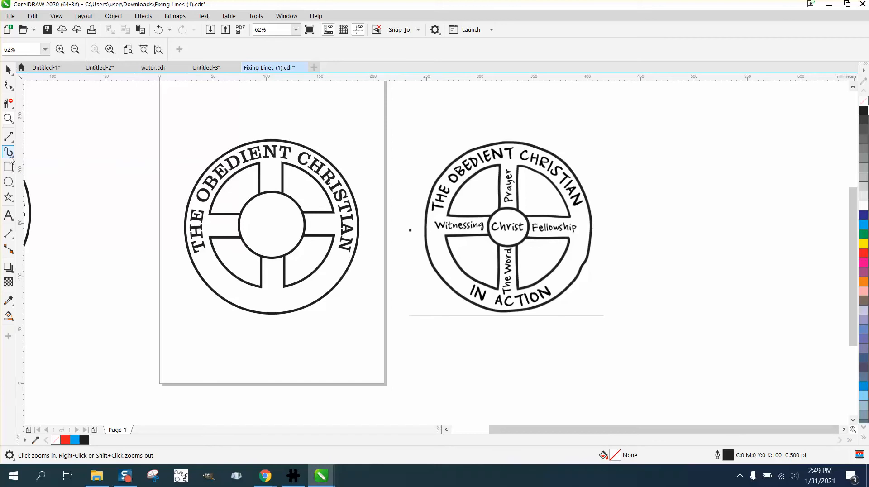
drag(20, 138, 126, 139)
key(p)
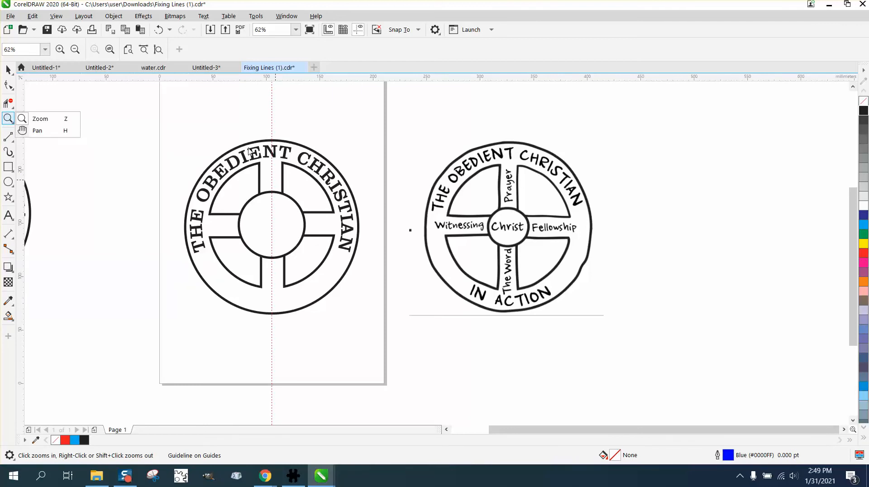
drag(217, 135, 400, 241)
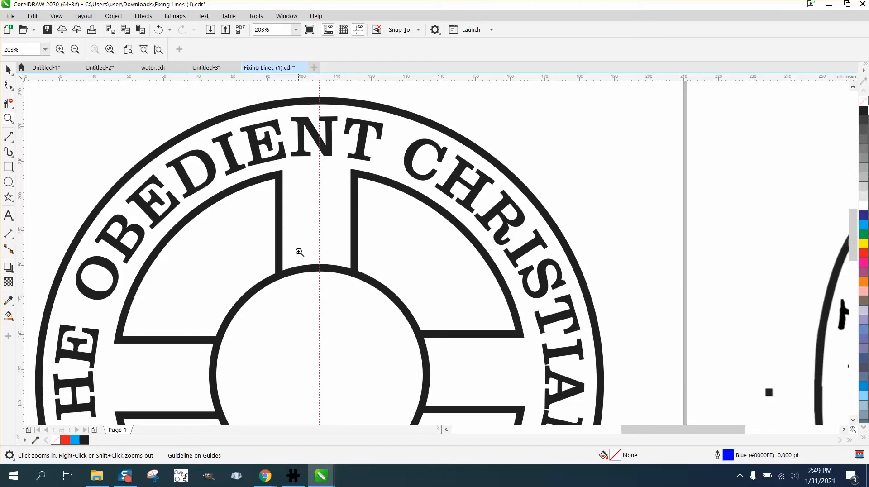
right_click(293, 213)
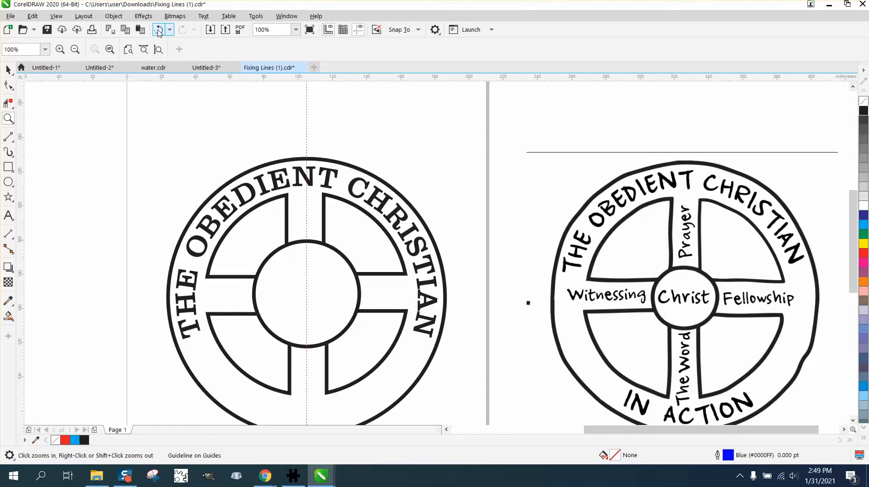
Step: Undo the guideline, the rotated wedge copies and the earlier edits until the original four quadrant outlines are restored
click(159, 30)
click(160, 31)
click(160, 31)
click(160, 31)
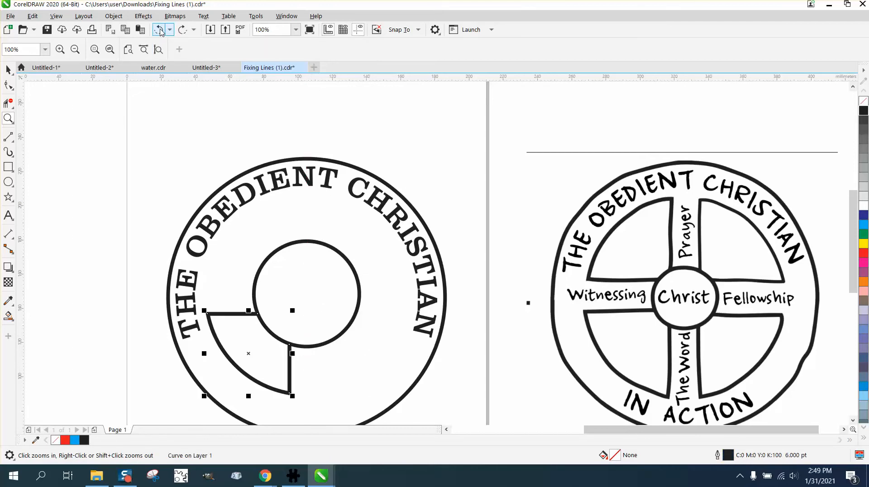
click(161, 32)
click(162, 32)
click(161, 33)
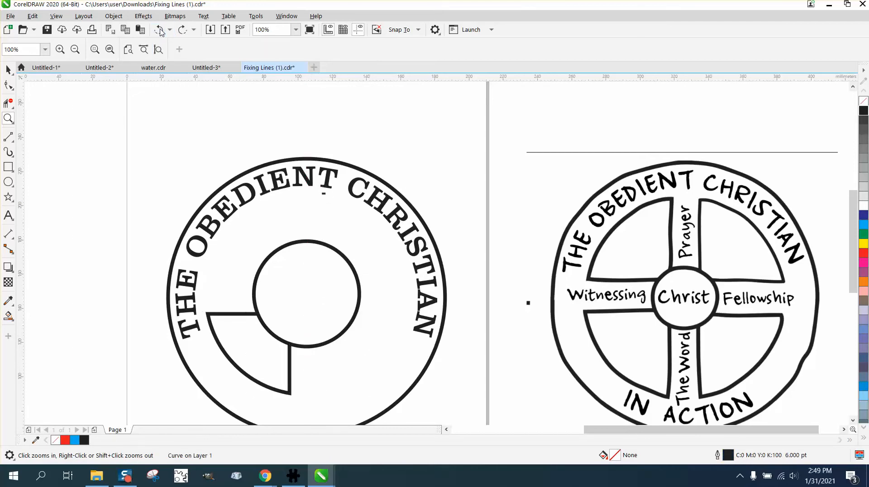
click(161, 32)
click(161, 31)
click(161, 32)
click(161, 32)
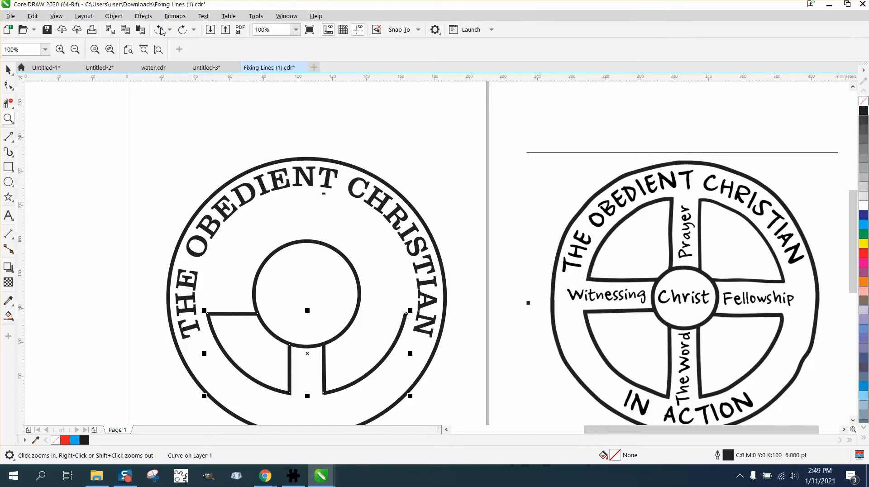
click(161, 31)
click(161, 32)
click(161, 31)
click(161, 32)
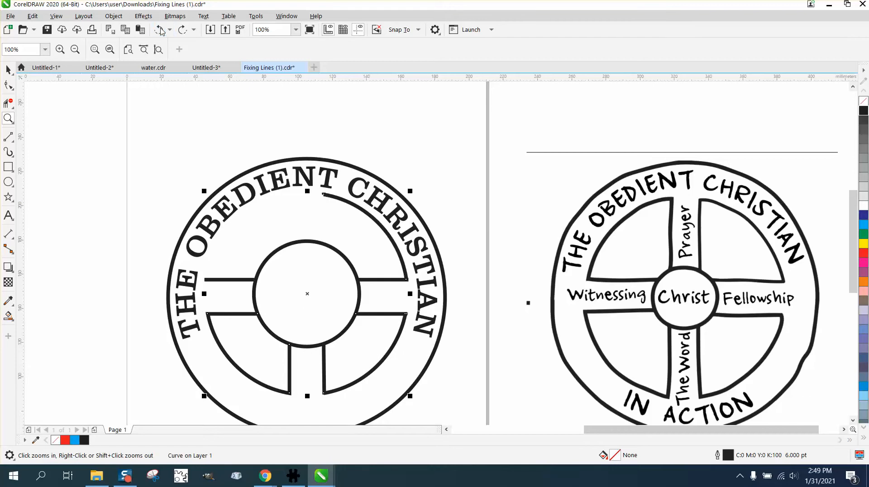
click(161, 31)
click(161, 31)
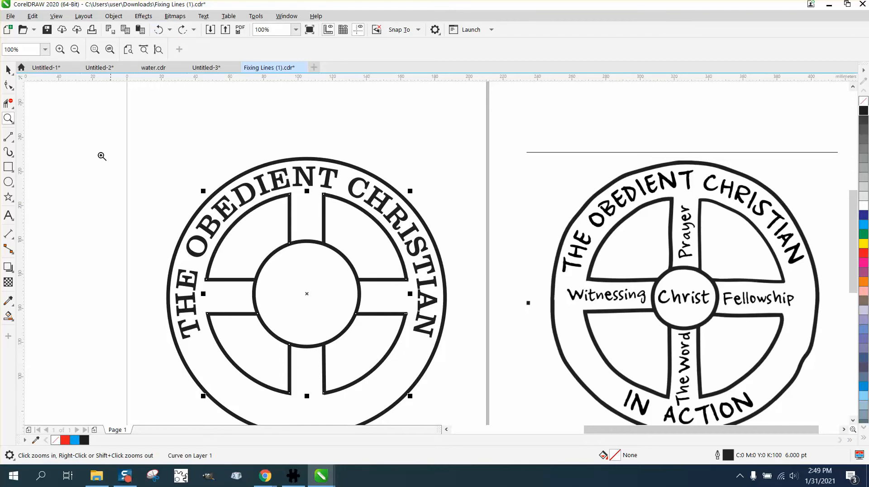
Step: Add a vertical guideline centred on the page and a horizontal guideline through the inner circle's centre
drag(39, 151, 109, 150)
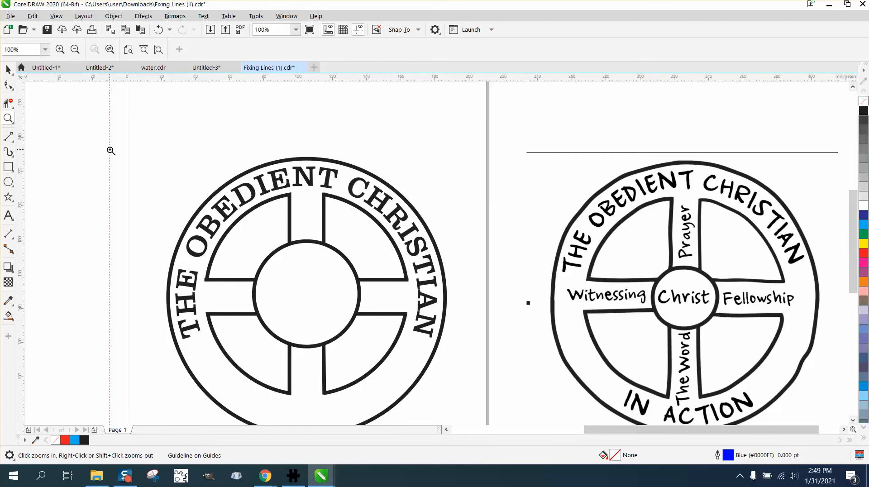
key(p)
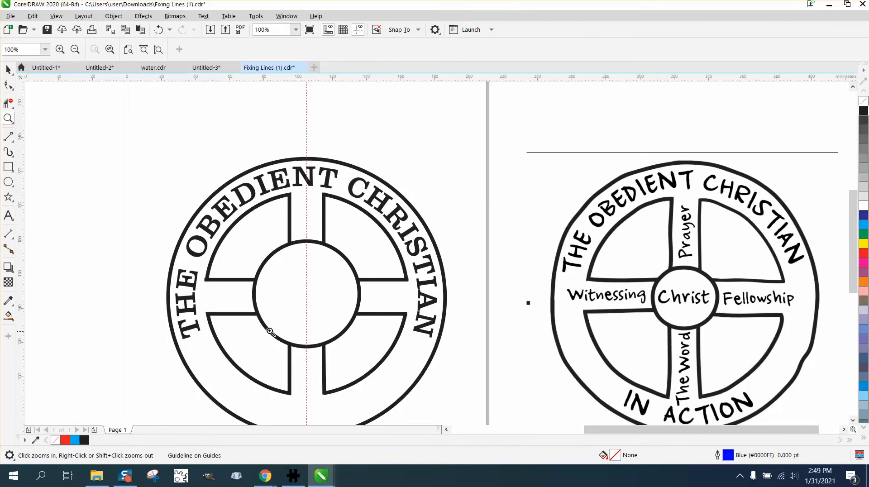
drag(263, 326, 418, 438)
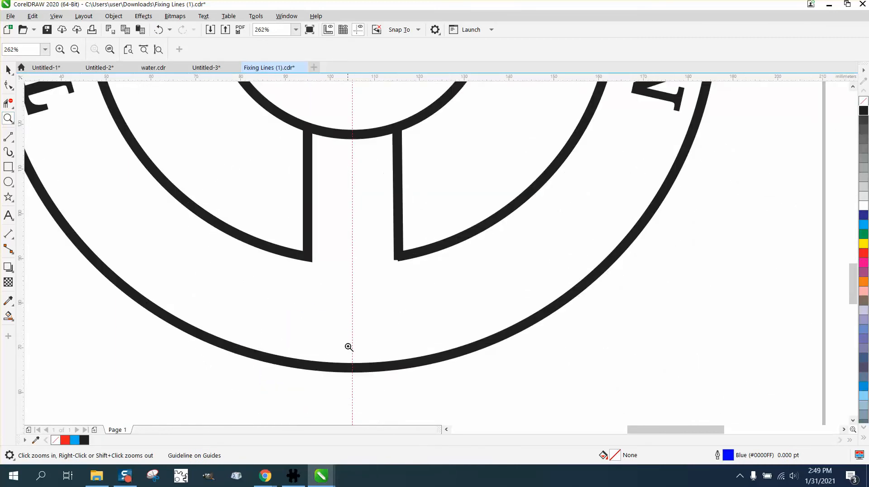
right_click(388, 248)
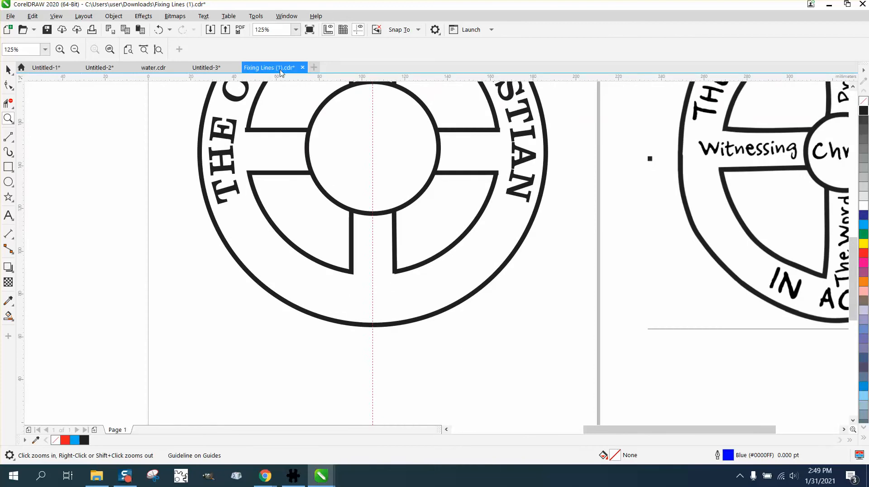
drag(287, 77, 309, 150)
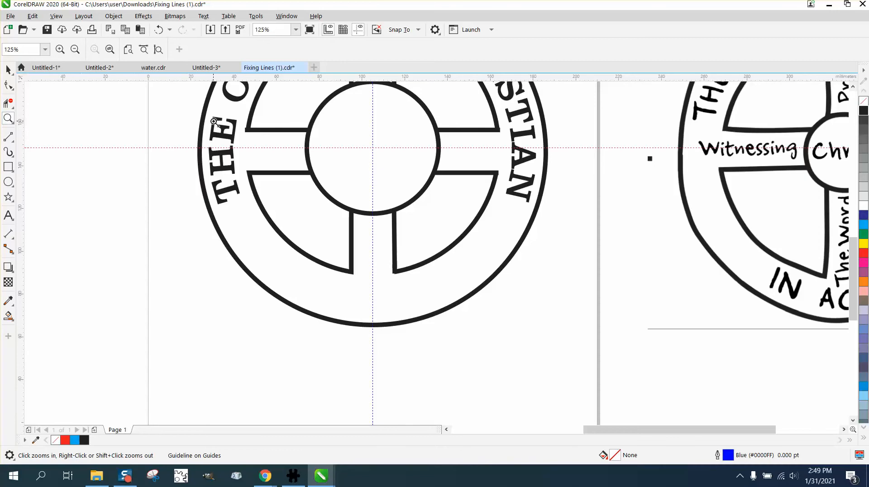
drag(216, 125, 401, 213)
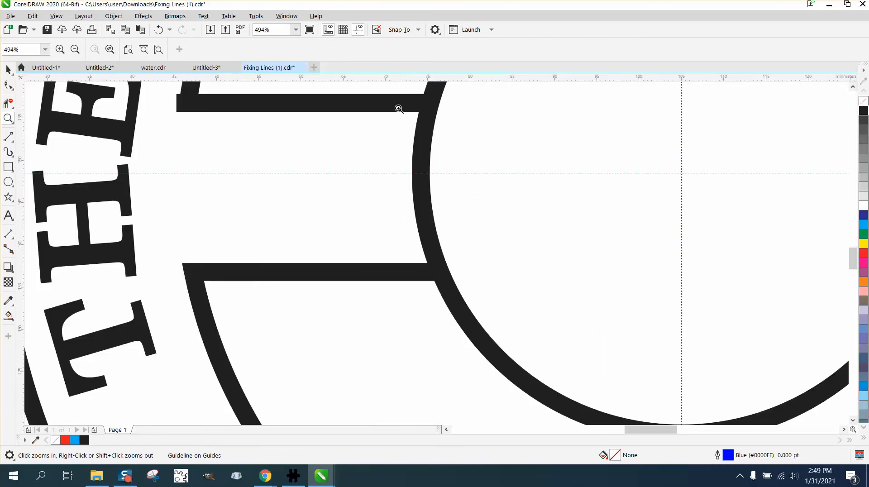
Step: Move the horizontal guideline up to the lower edge of the crossbar's upper line and delete that line
click(8, 69)
drag(354, 173, 384, 112)
click(384, 112)
scroll(462, 178, down, 2)
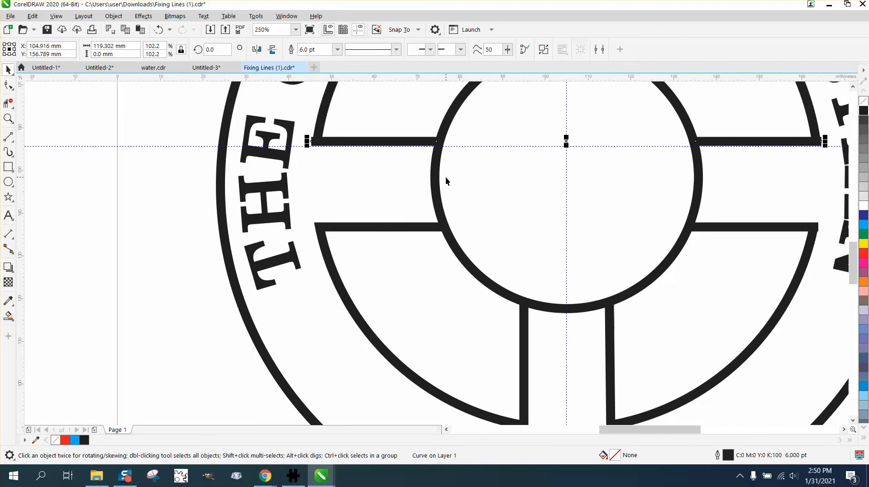
key(Delete)
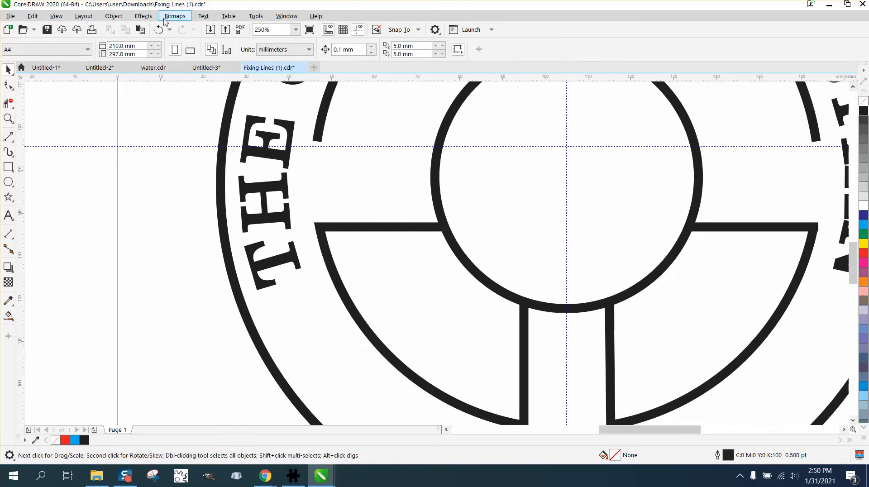
Step: Undo the deletion of the crossbar's upper line
key(ctrl+z)
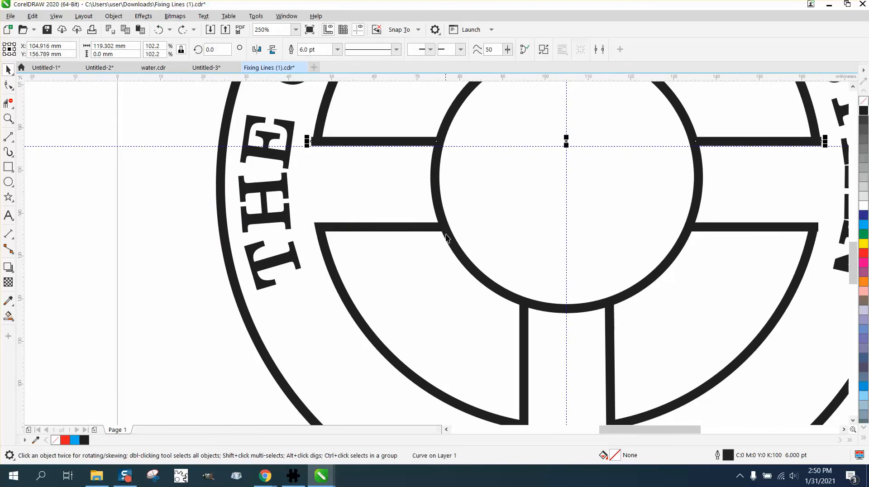
scroll(488, 275, down, 2)
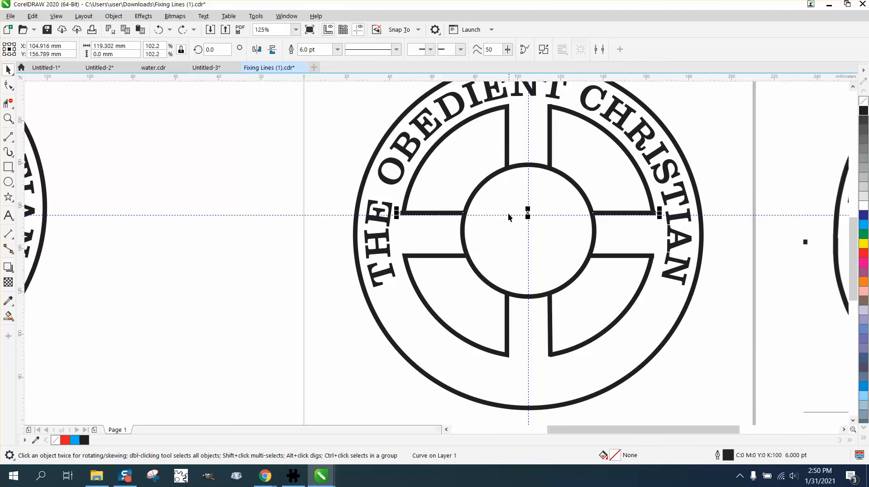
click(509, 158)
key(Delete)
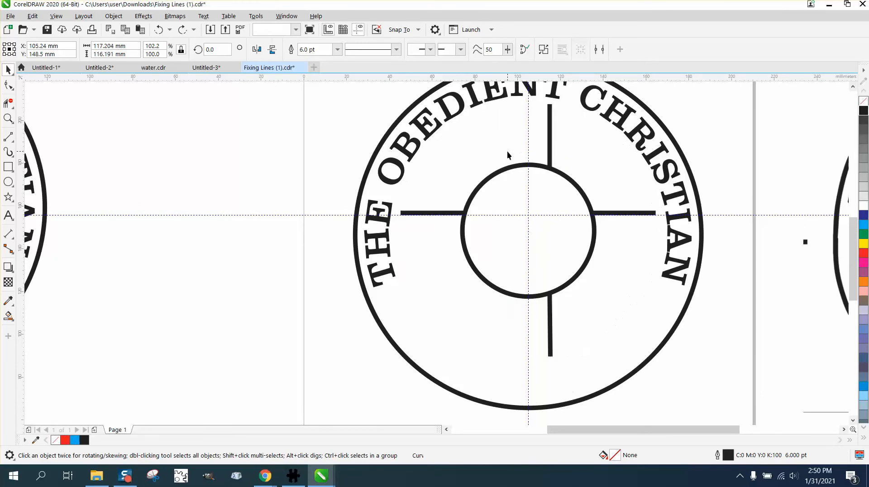
click(158, 29)
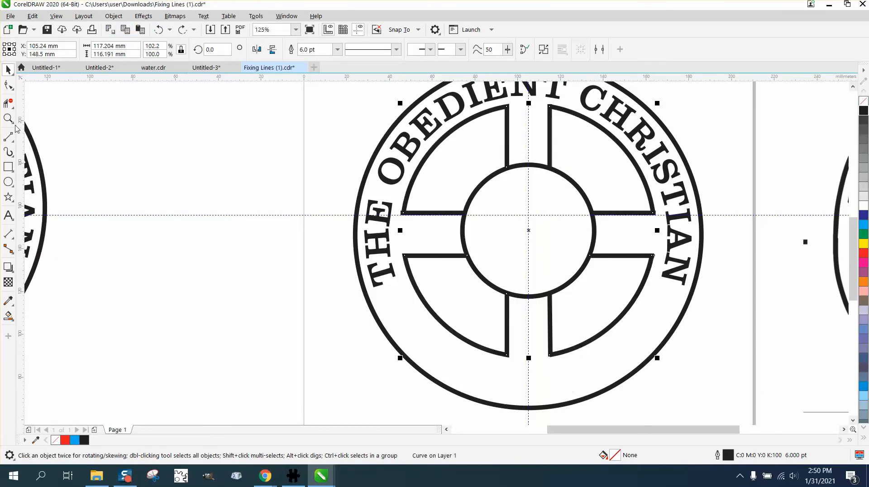
Step: Remove the two upper quadrant outlines and the lower-right one with Virtual Segment Delete, keeping only the lower-left quadrant outline
click(12, 106)
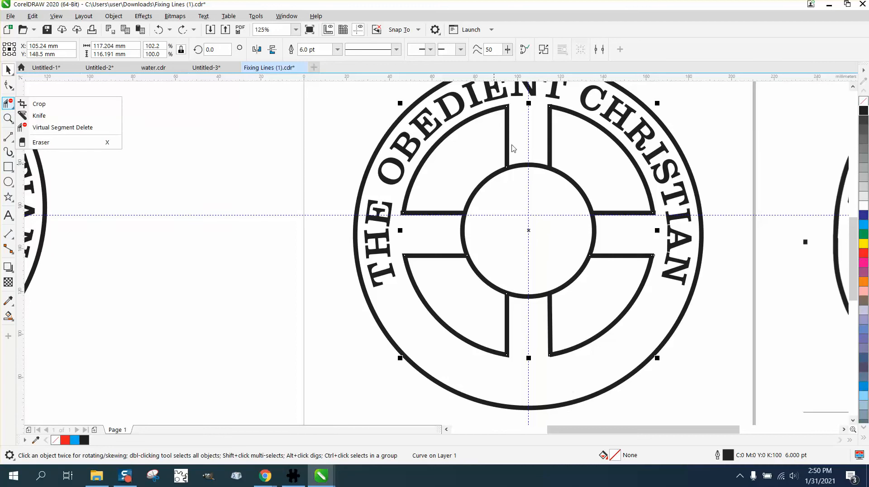
click(86, 127)
drag(496, 141, 559, 141)
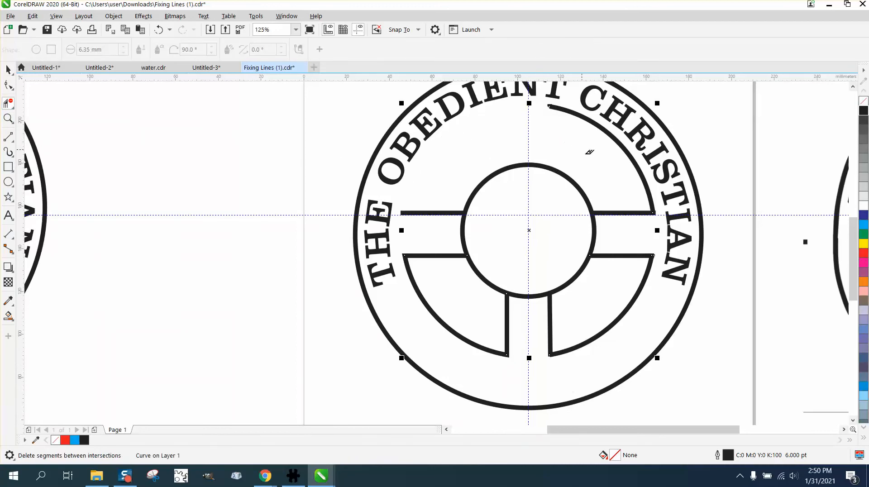
drag(615, 196, 654, 197)
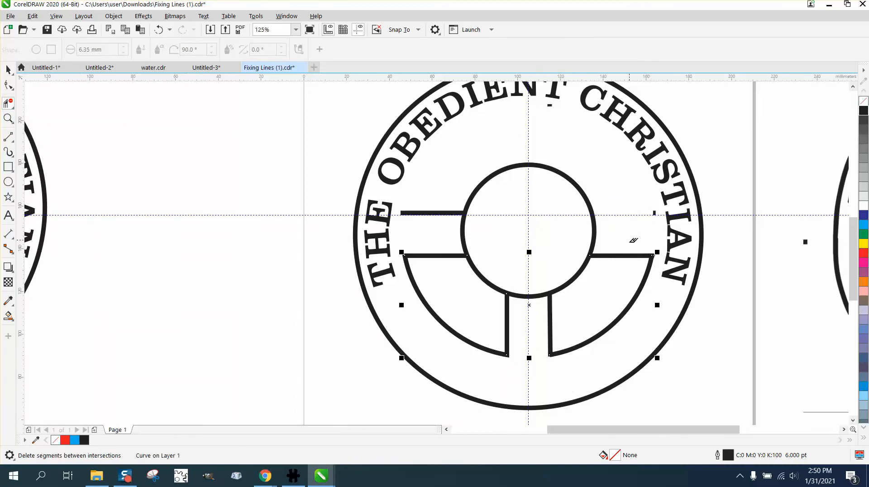
drag(633, 240, 621, 267)
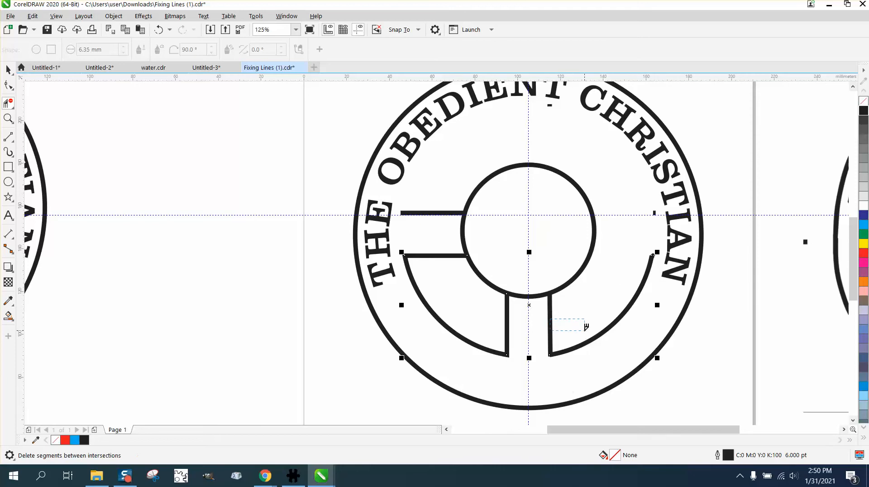
drag(586, 327, 605, 339)
drag(646, 208, 660, 264)
drag(582, 326, 547, 368)
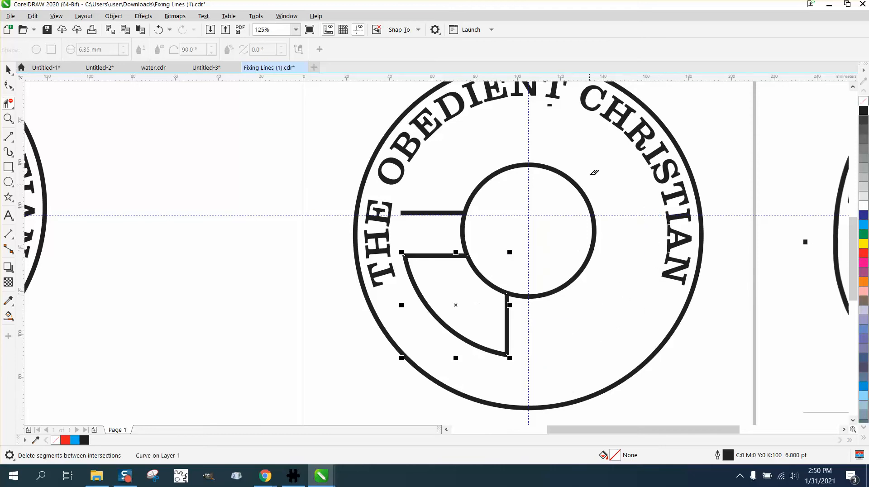
click(549, 105)
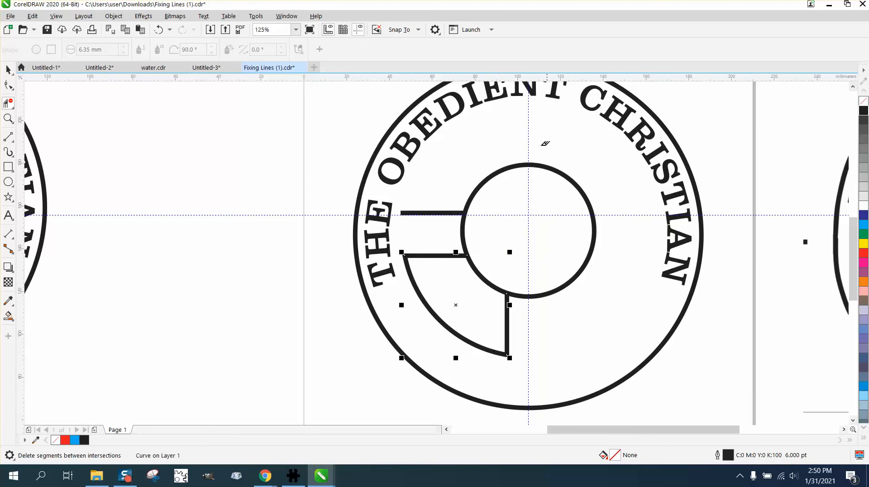
click(428, 211)
click(8, 69)
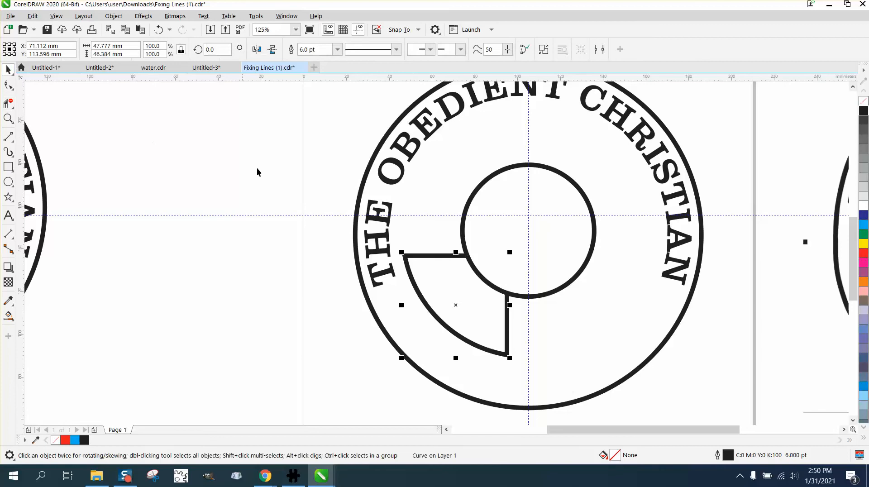
click(253, 257)
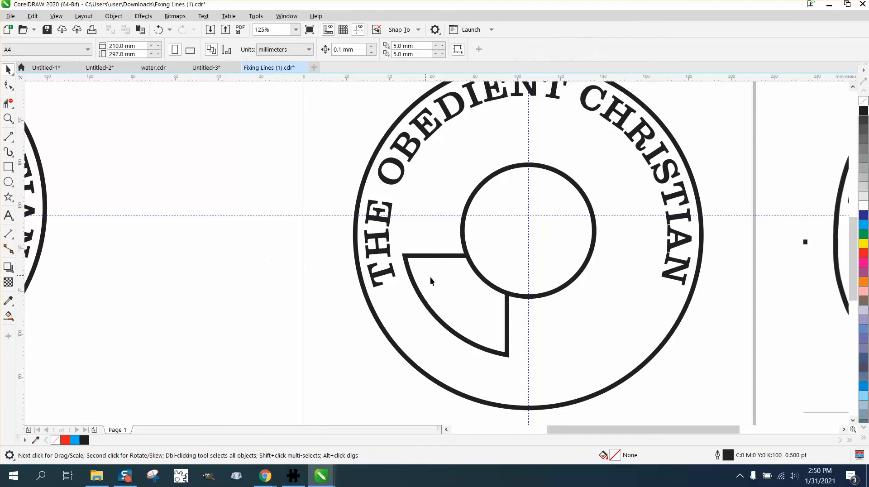
click(441, 322)
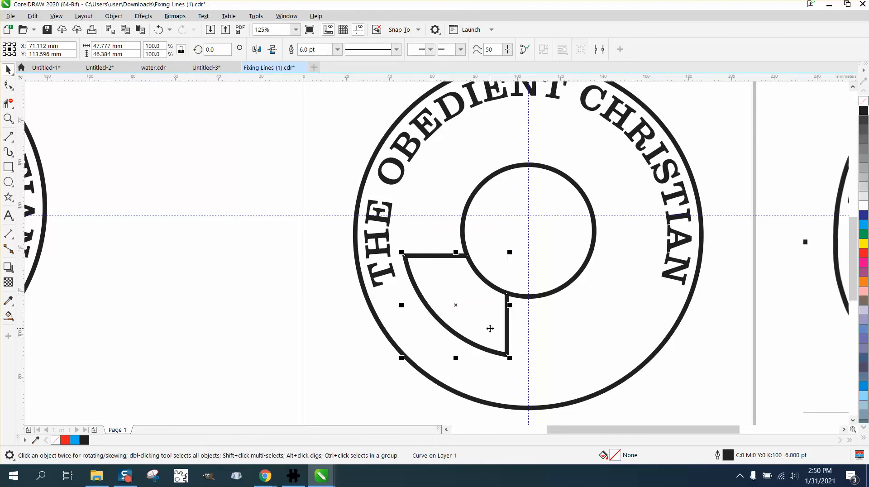
key(ctrl+d)
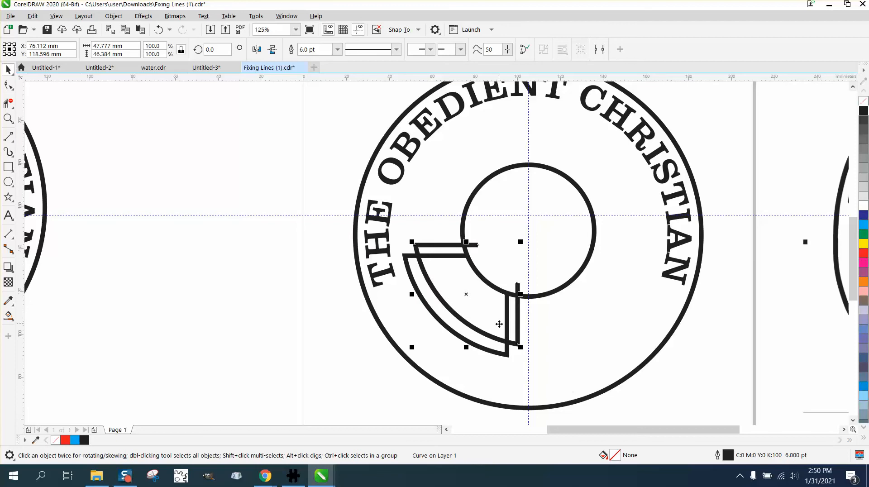
key(Delete)
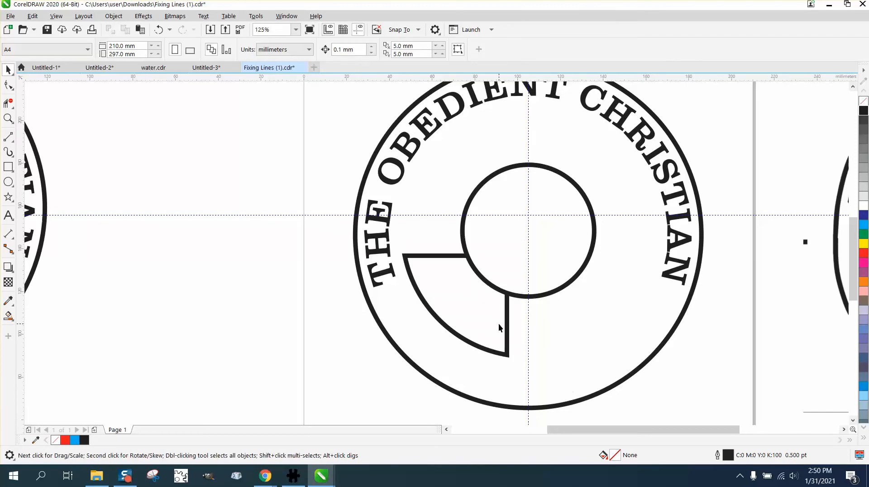
Step: Set the horizontal and vertical duplicate distances to 0 mm
click(412, 46)
text(0)
key(Tab)
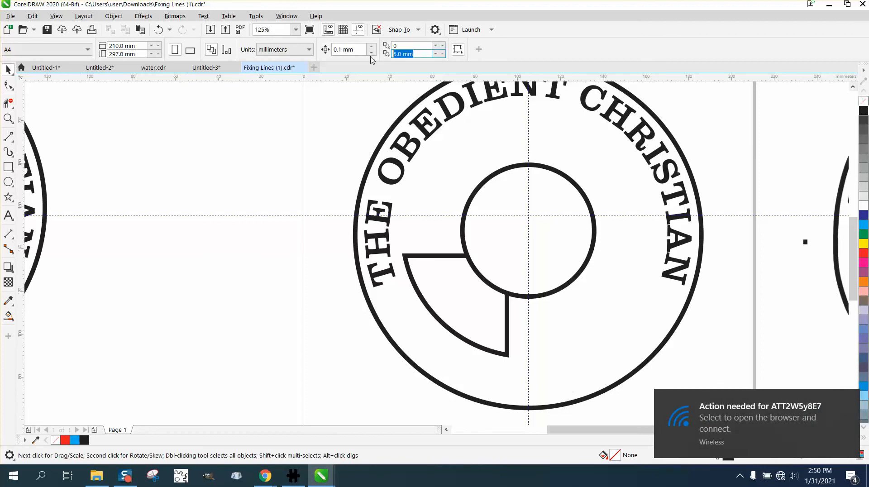
text(5)
text(0)
key(Return)
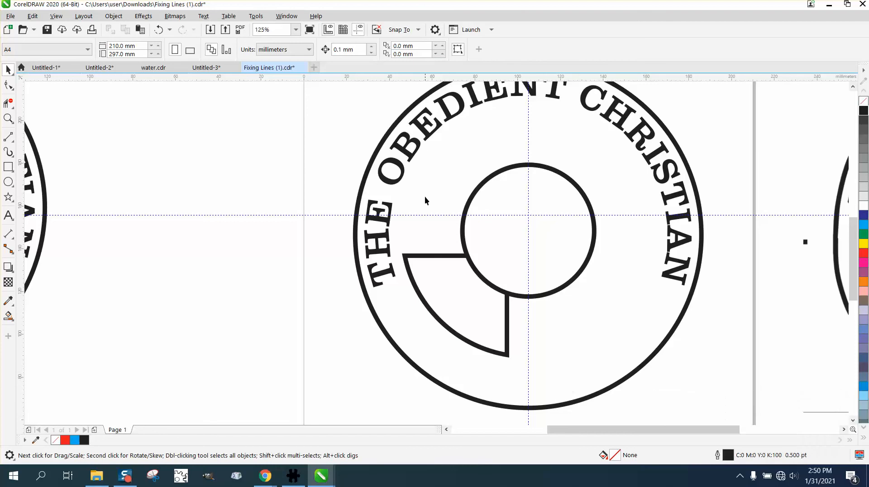
Step: Duplicate the lower-left quadrant outline in place and move the copy to the empty area beside the page
click(426, 257)
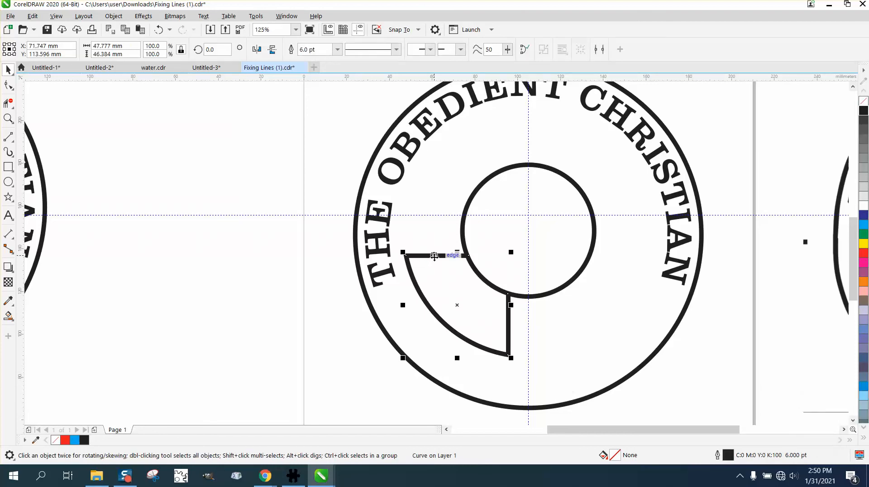
click(434, 257)
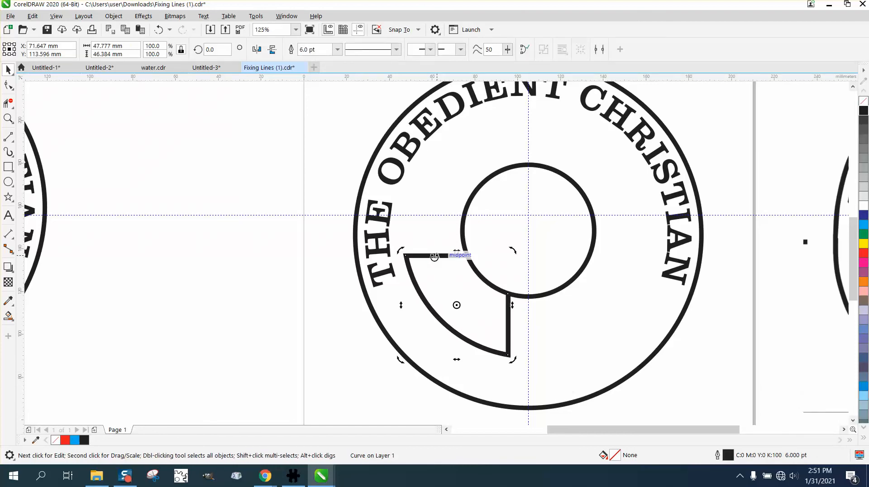
click(507, 317)
click(507, 315)
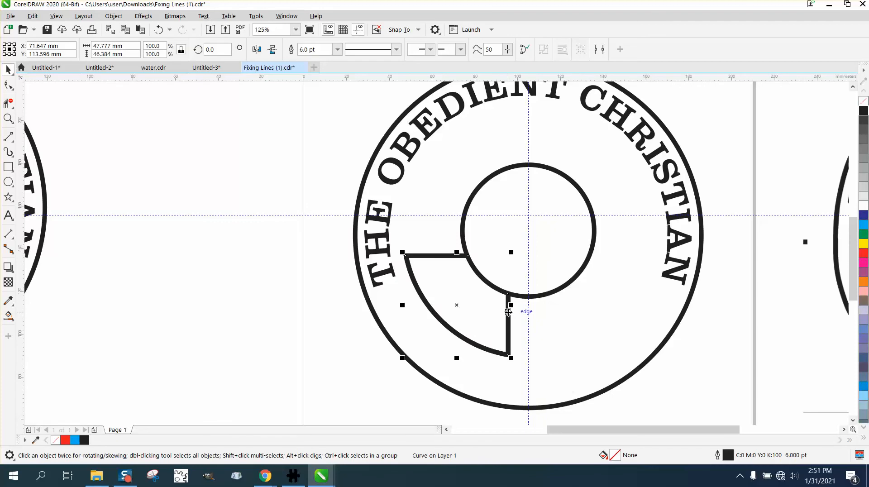
drag(509, 307, 283, 293)
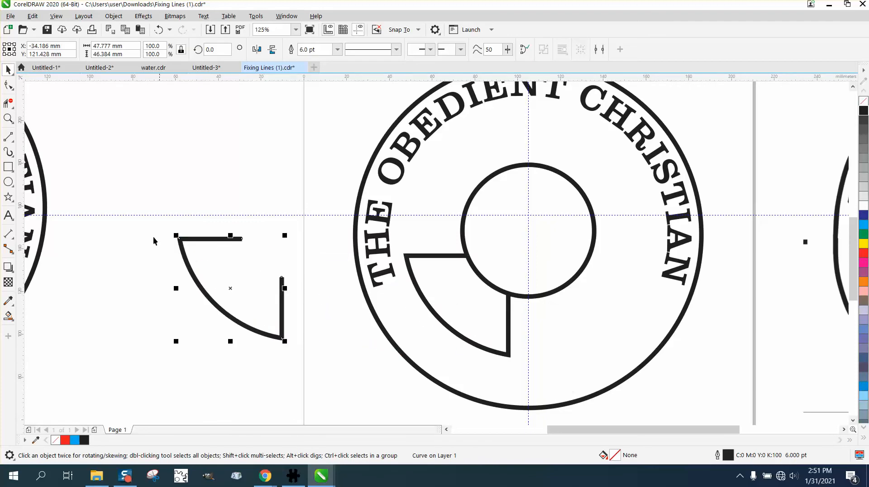
Step: Duplicate the quadrant outline beside the page in place and mirror the copy horizontally
click(8, 118)
drag(111, 188, 326, 387)
drag(349, 132, 504, 190)
scroll(375, 187, down, 1)
scroll(241, 165, down, 2)
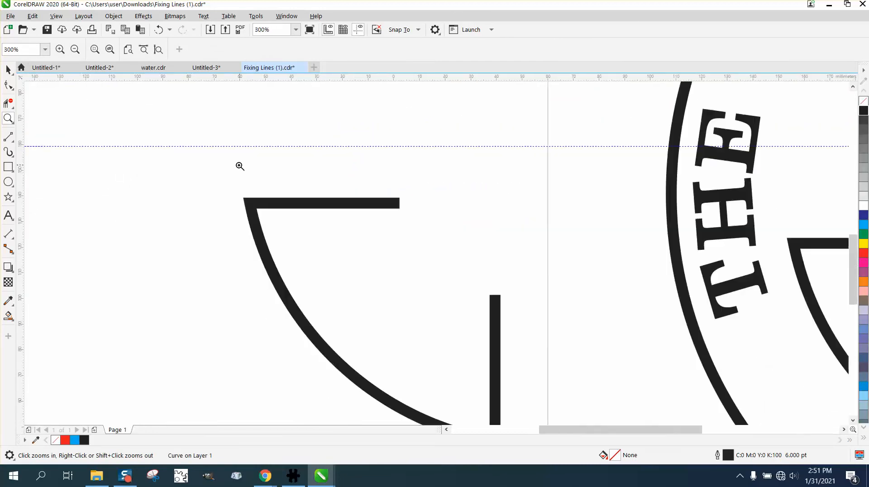
click(8, 69)
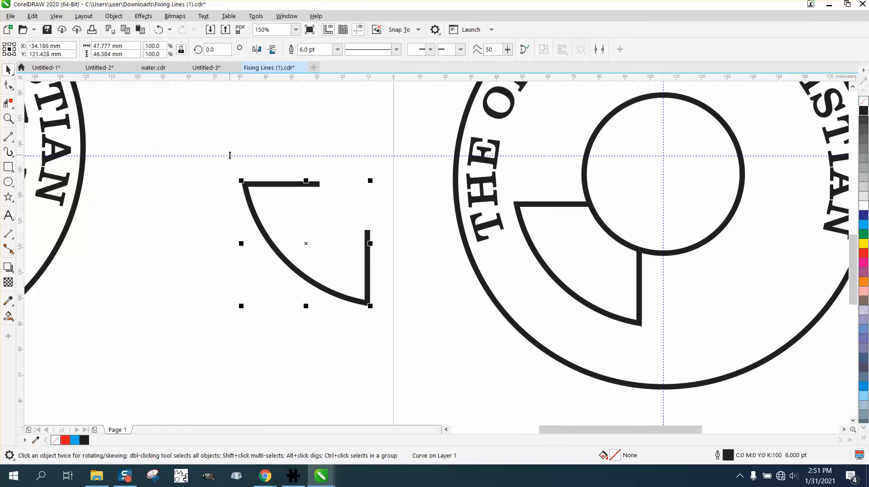
click(257, 49)
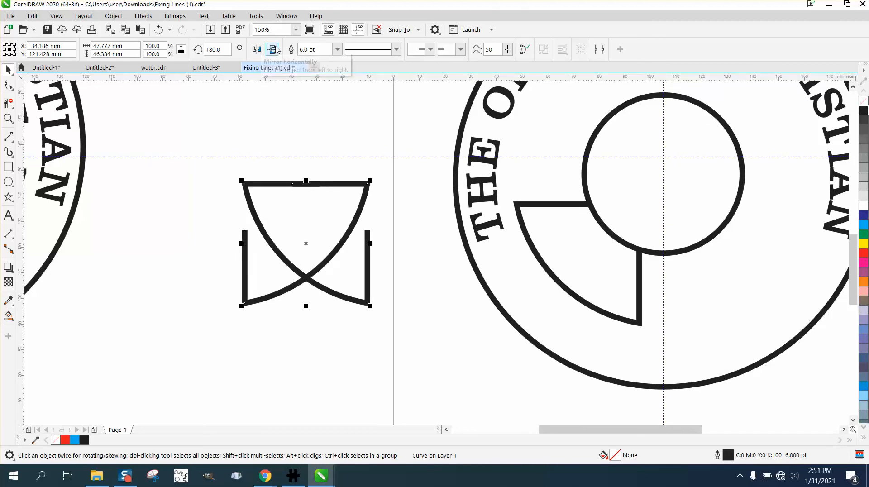
Step: Duplicate both overlapping quadrant outlines beside the page in place and mirror the copies vertically
drag(214, 107, 427, 311)
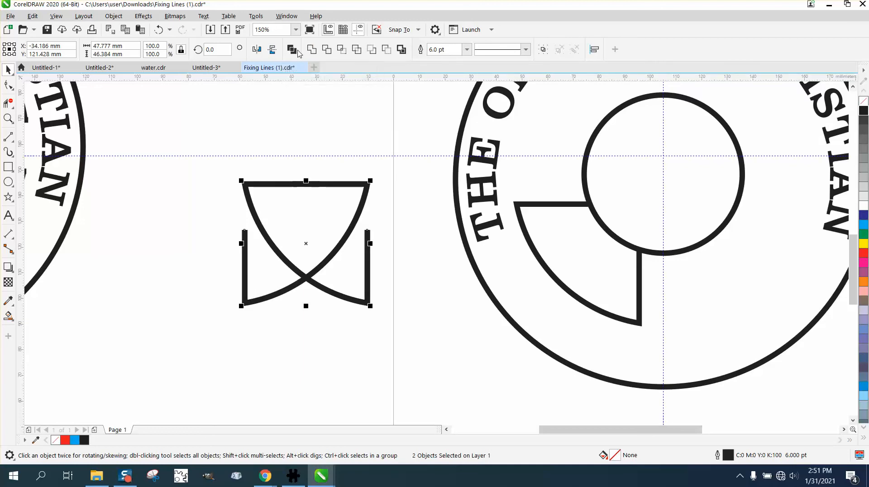
click(272, 49)
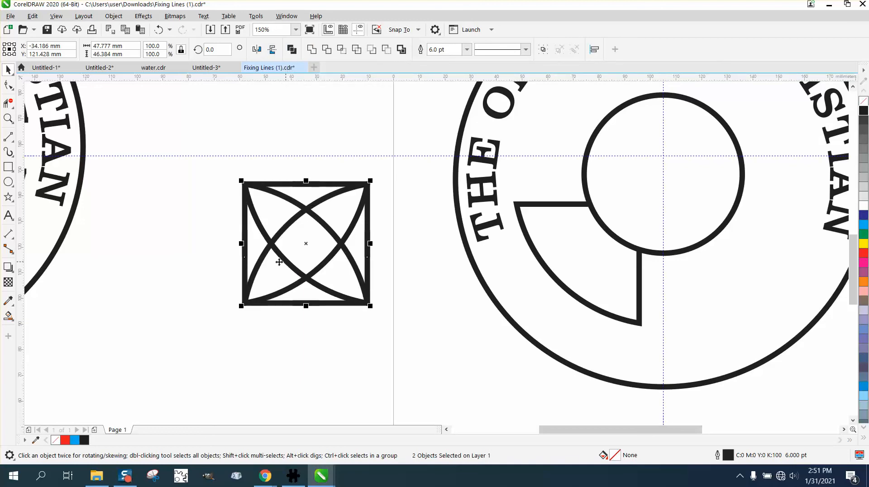
click(8, 119)
drag(197, 209, 423, 296)
scroll(321, 222, down, 2)
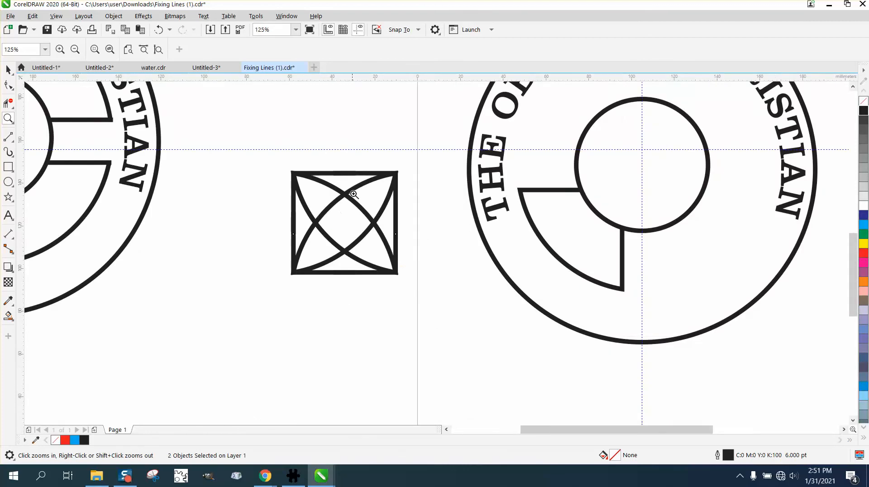
drag(369, 171, 432, 272)
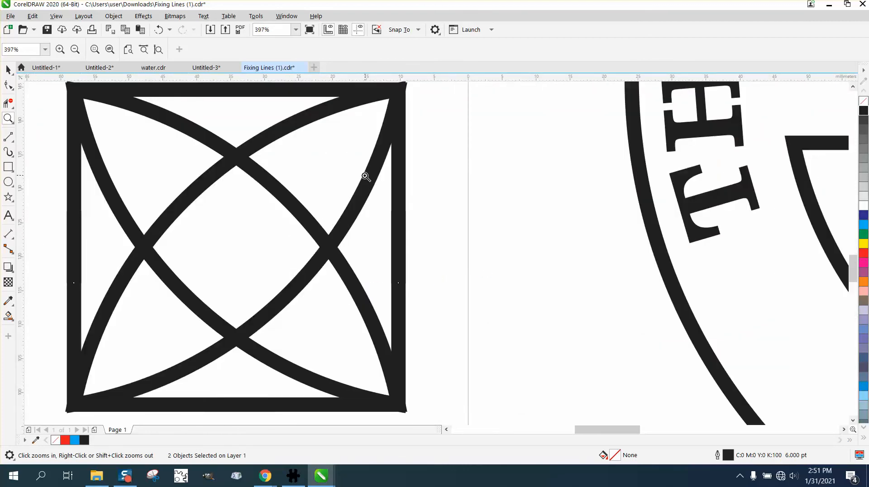
scroll(360, 171, down, 2)
scroll(346, 161, down, 2)
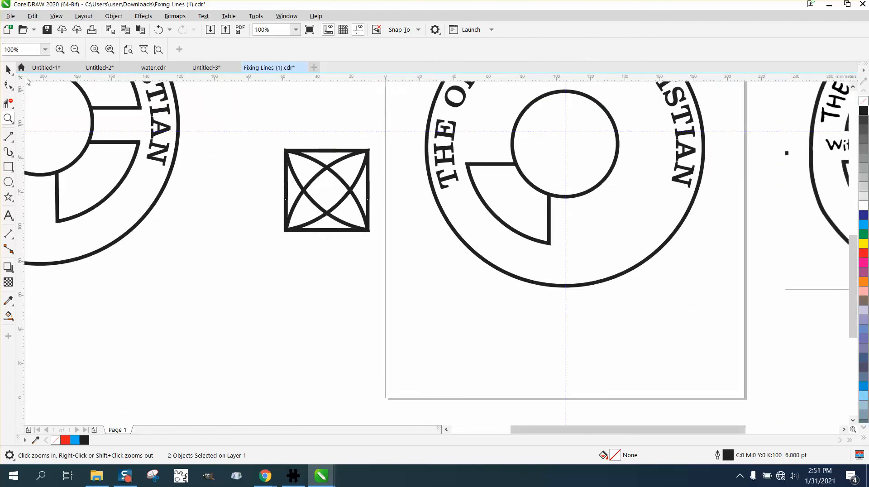
Step: Duplicate the emblem's lower-left quadrant outline and rotate the copy 90 degrees about the inner circle's centre
key(space)
click(493, 243)
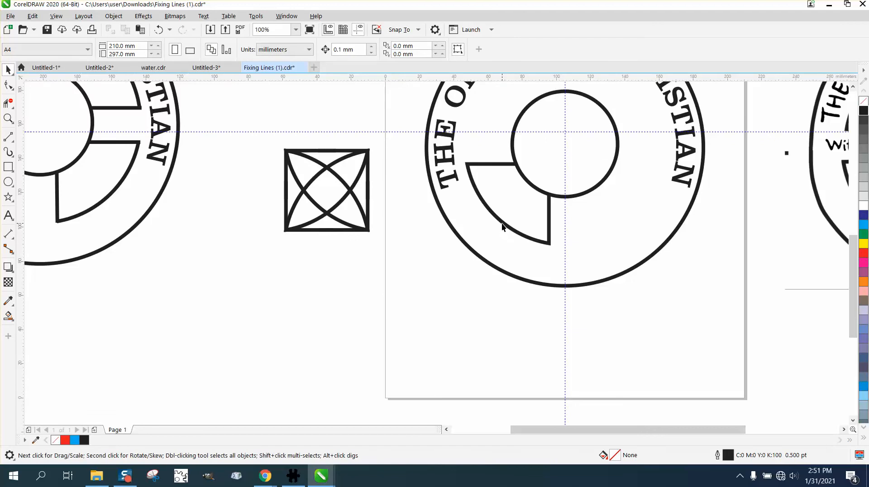
click(503, 226)
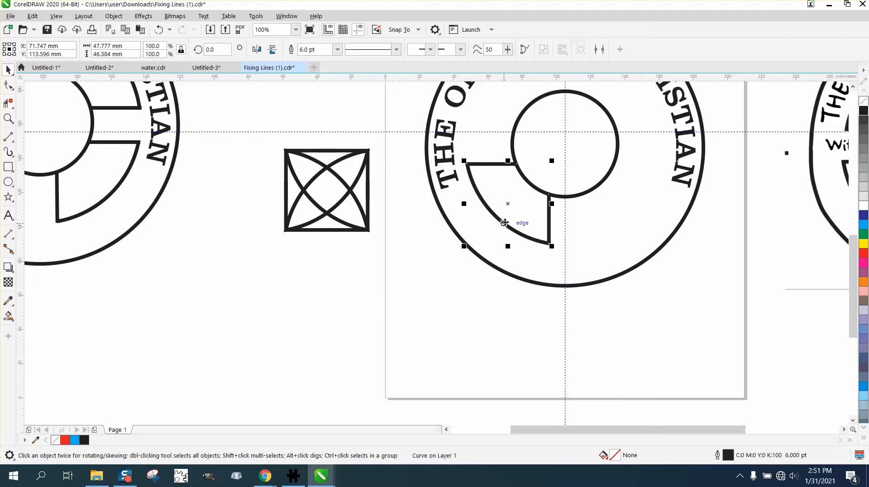
click(507, 204)
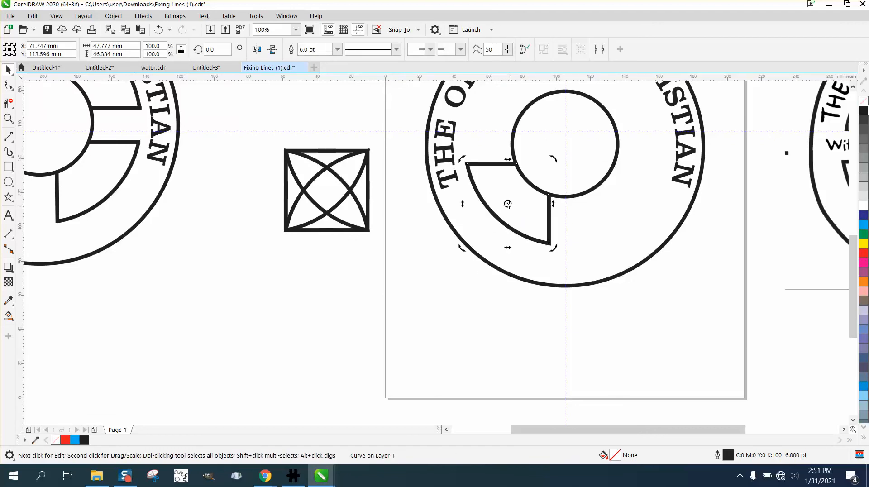
drag(508, 204, 564, 144)
double_click(218, 49)
text(90)
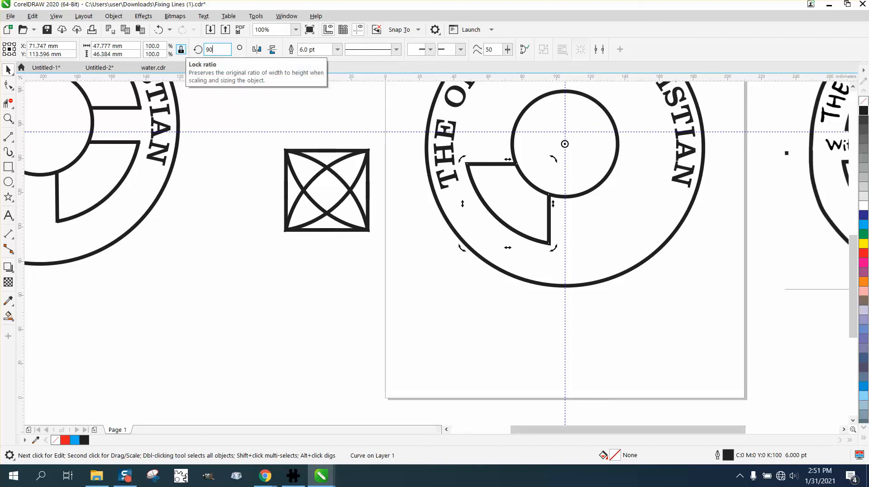
key(Return)
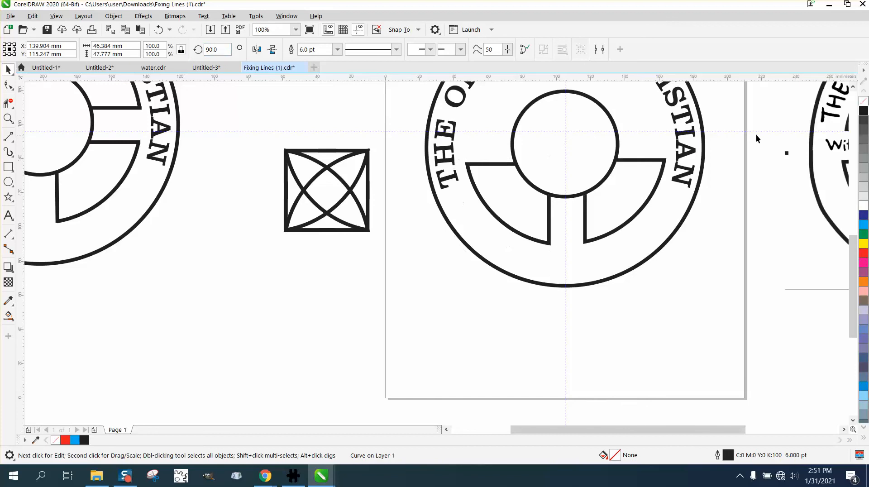
Step: Move the horizontal guideline to Y 148.5 mm so it passes through the inner circle's centre
click(758, 132)
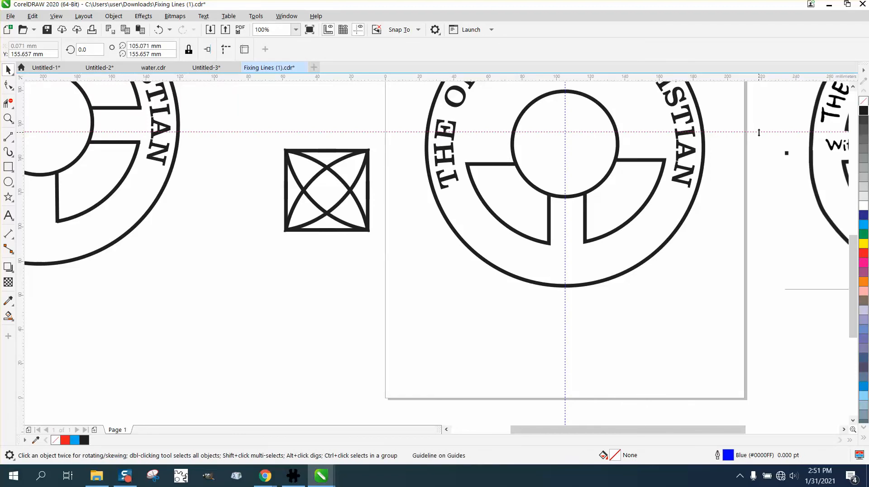
drag(759, 132, 759, 136)
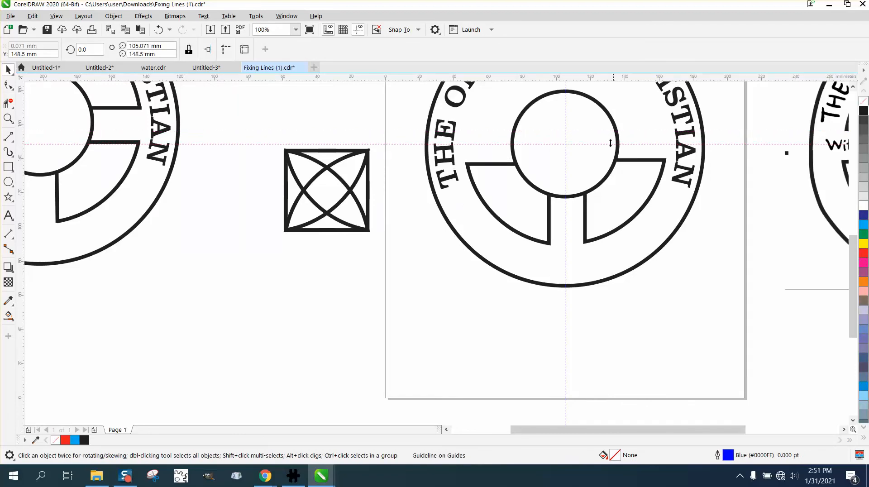
click(611, 118)
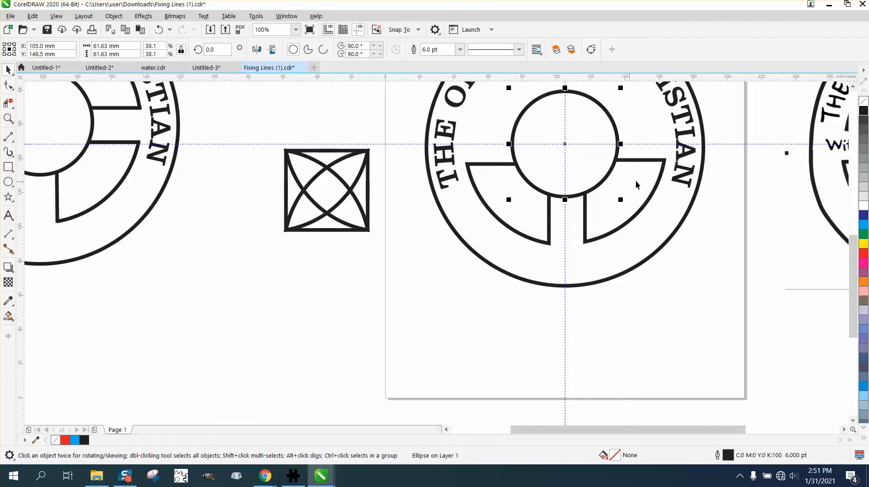
Step: Fill both upper quadrants with duplicates of the lower-right outline, set to rotation angles of 180 and 270 degrees about the inner circle's centre
click(651, 161)
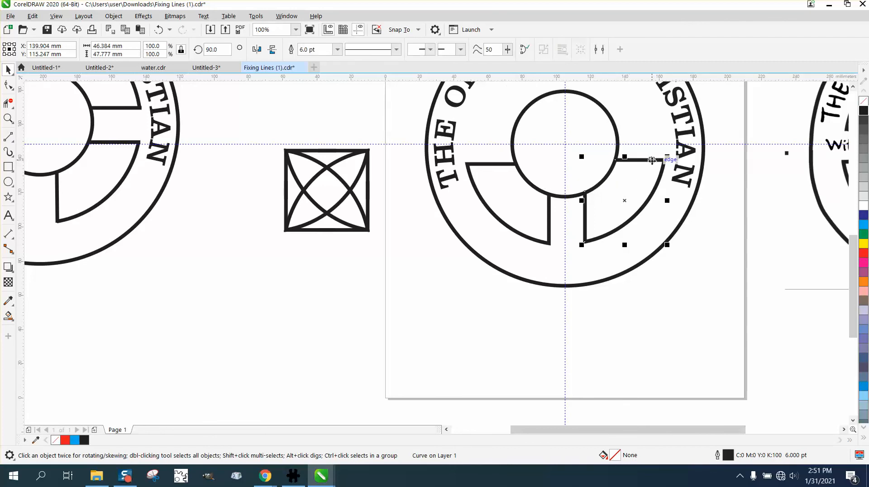
double_click(224, 50)
text(180)
key(Return)
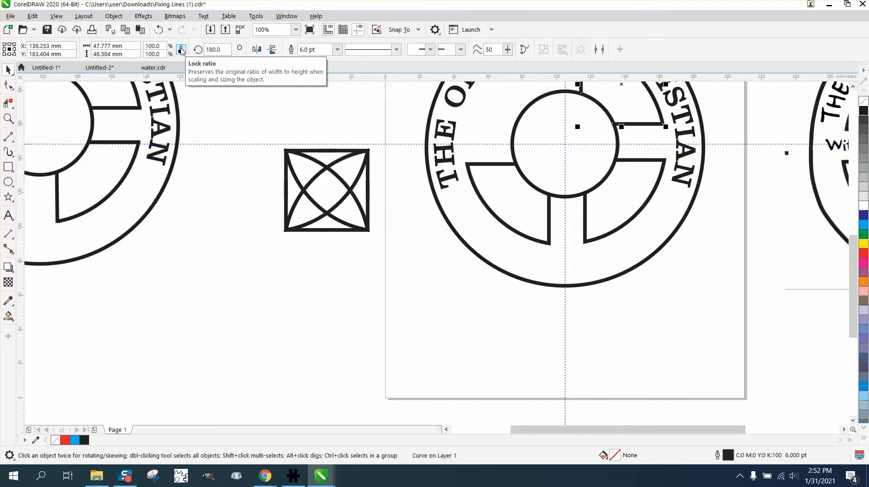
key(ctrl+d)
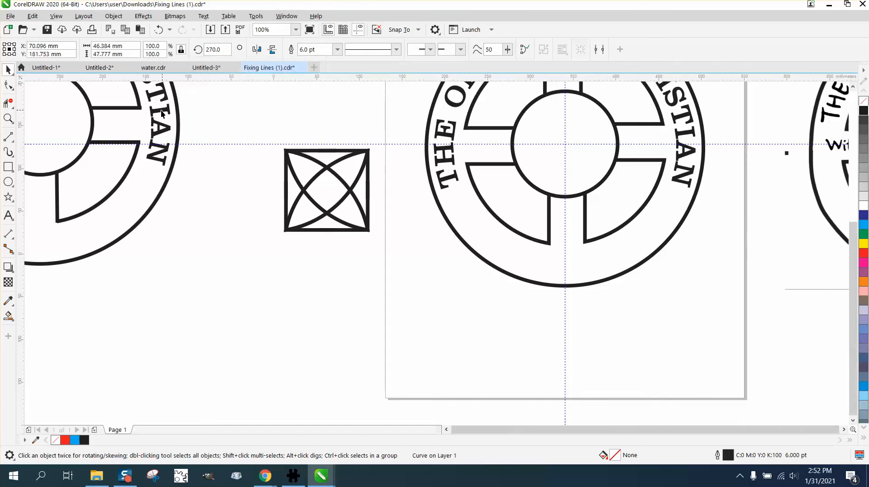
Step: Examine the emblem's four quadrants for even spacing and compare them with the overlapping quadrant outlines beside the page
scroll(161, 109, down, 1)
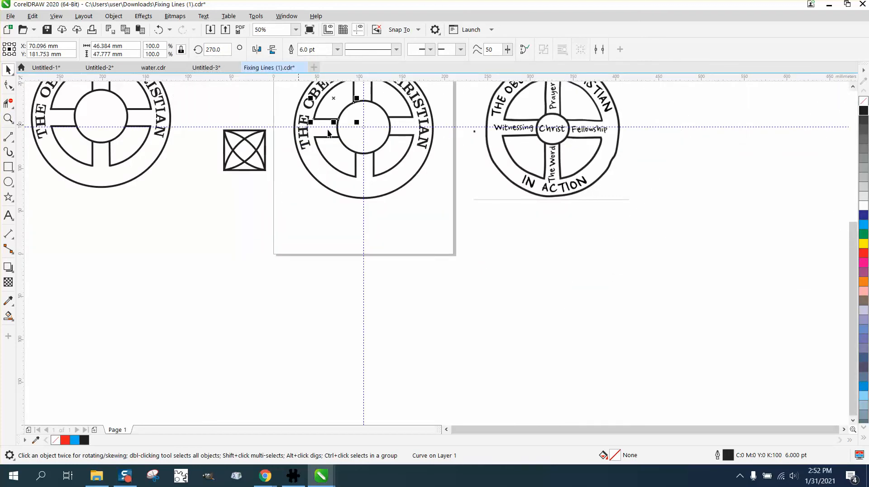
scroll(358, 134, down, 1)
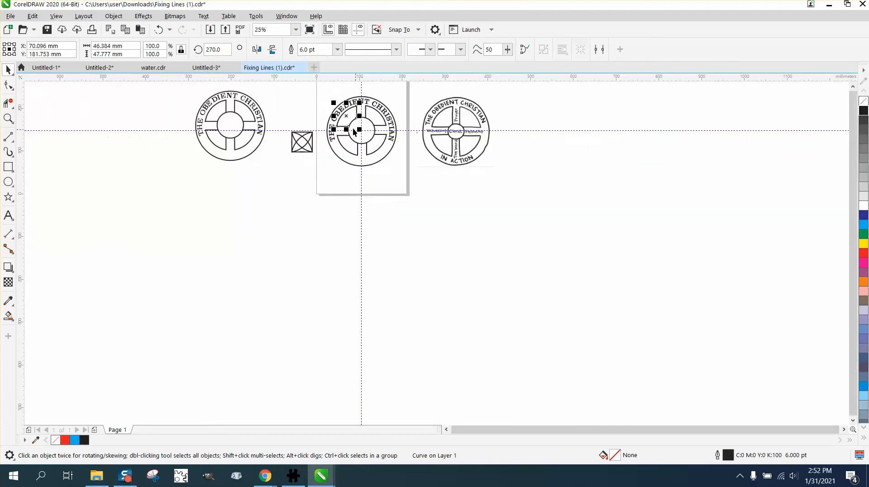
click(8, 118)
drag(321, 95, 429, 168)
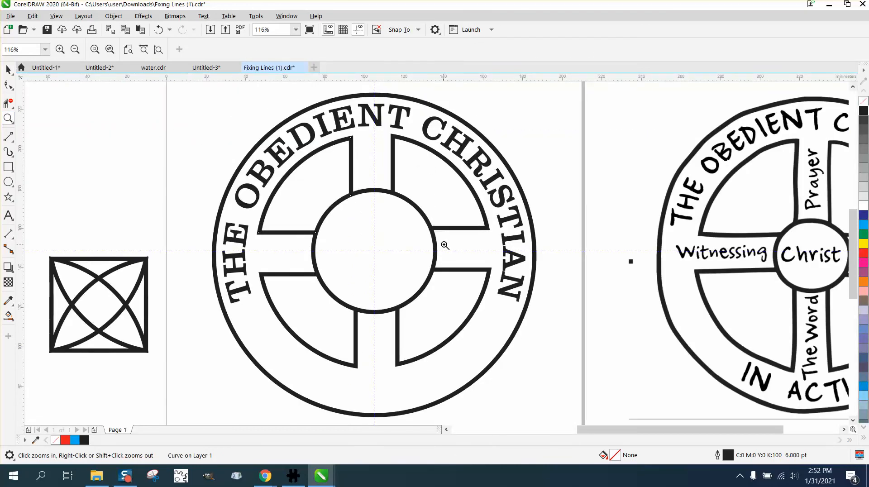
right_click(420, 229)
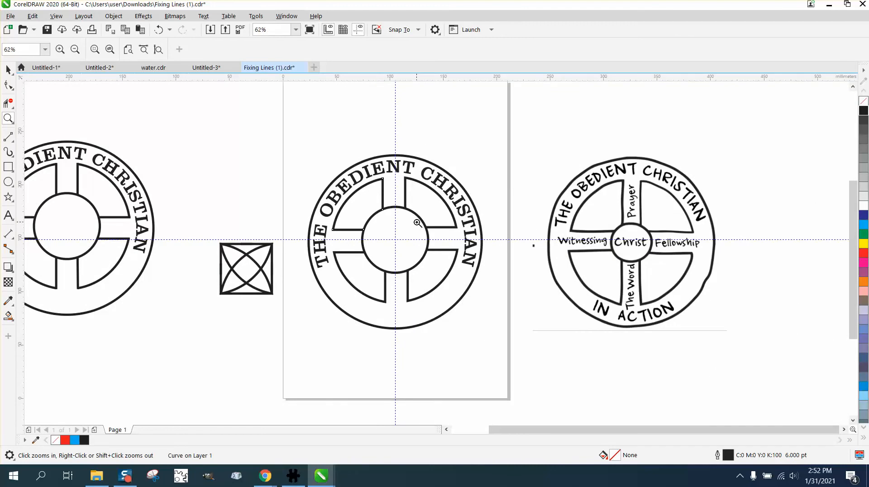
drag(217, 239, 299, 313)
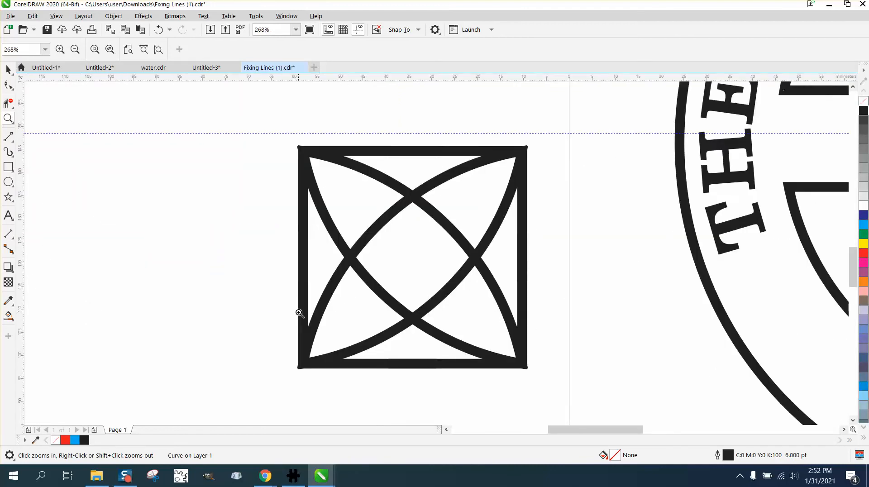
right_click(223, 235)
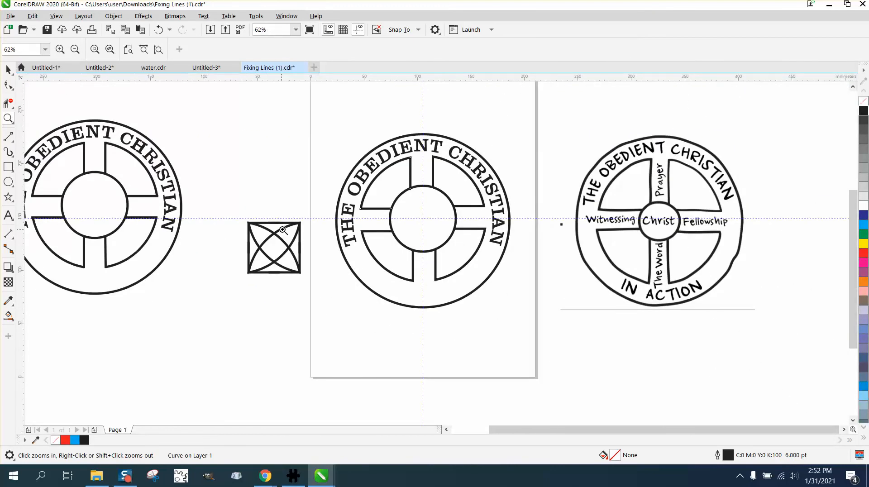